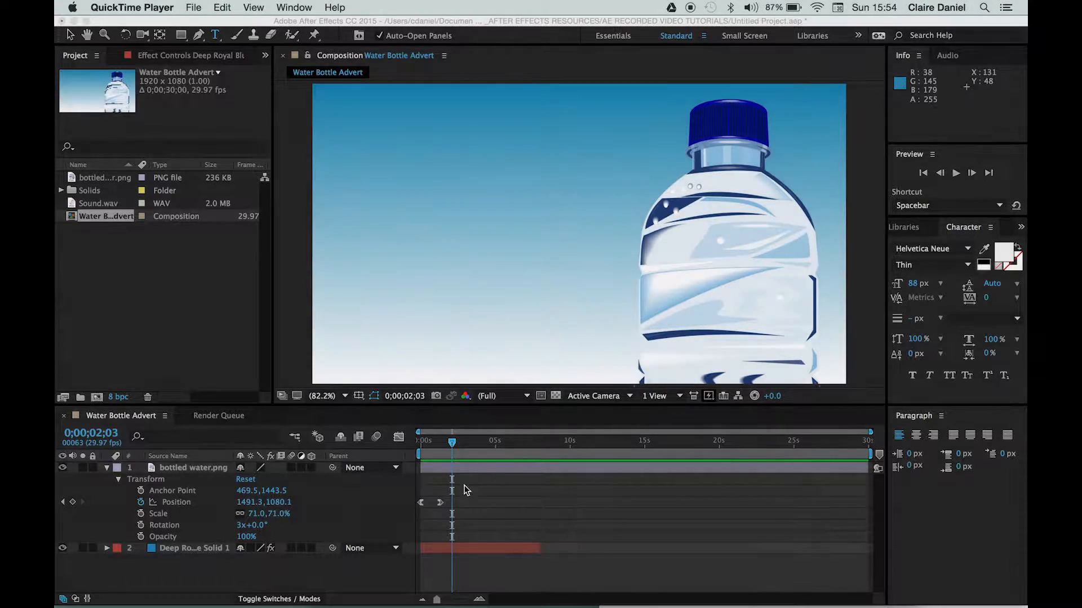
Step: Add a text layer reading "Water" in the empty sky area beside the bottle
click(452, 445)
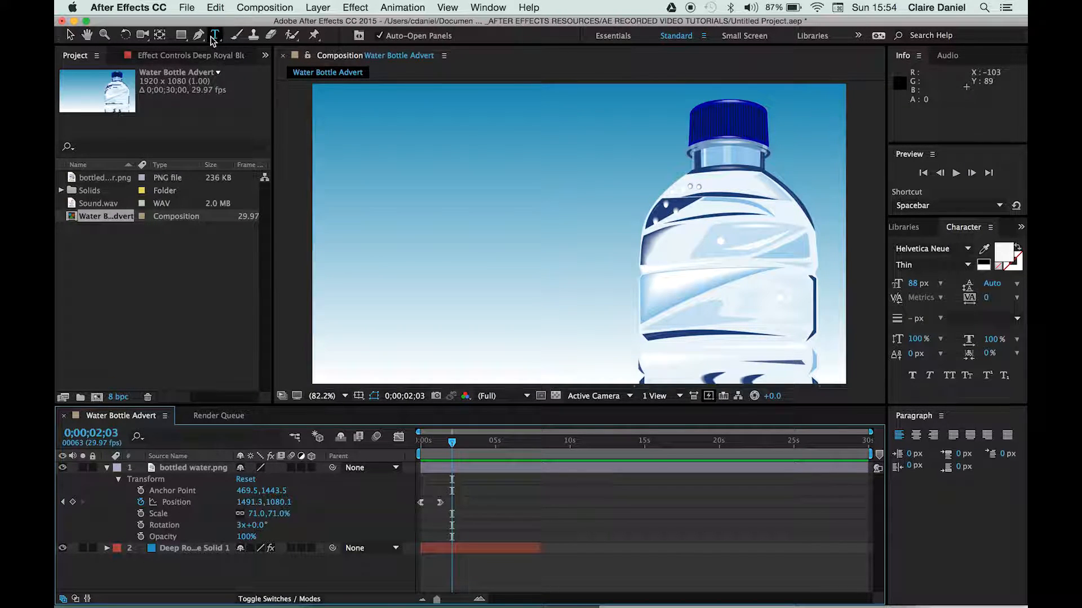
click(362, 177)
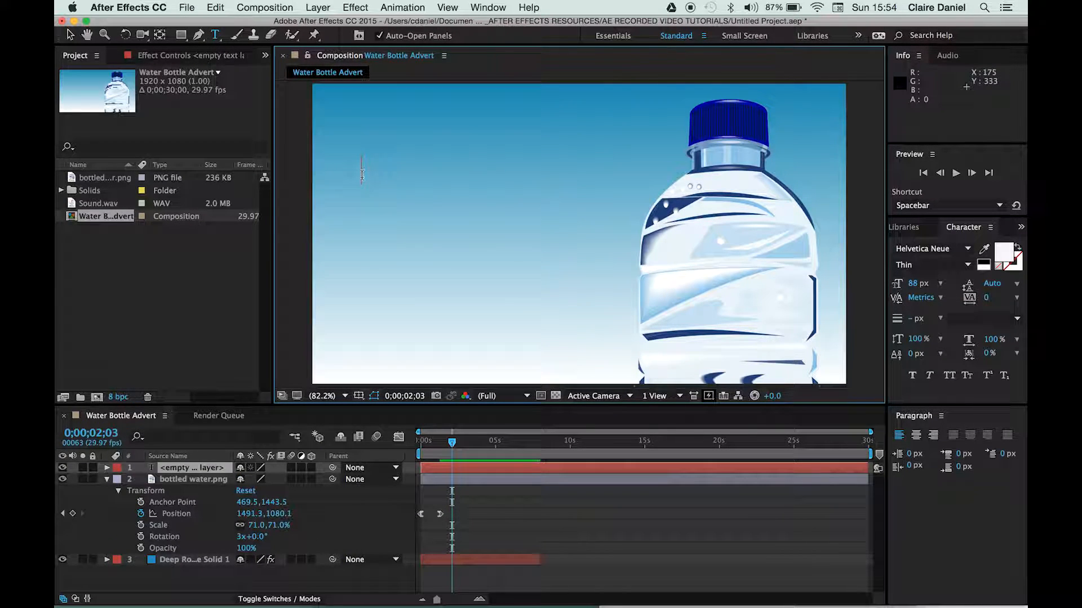
text(Water)
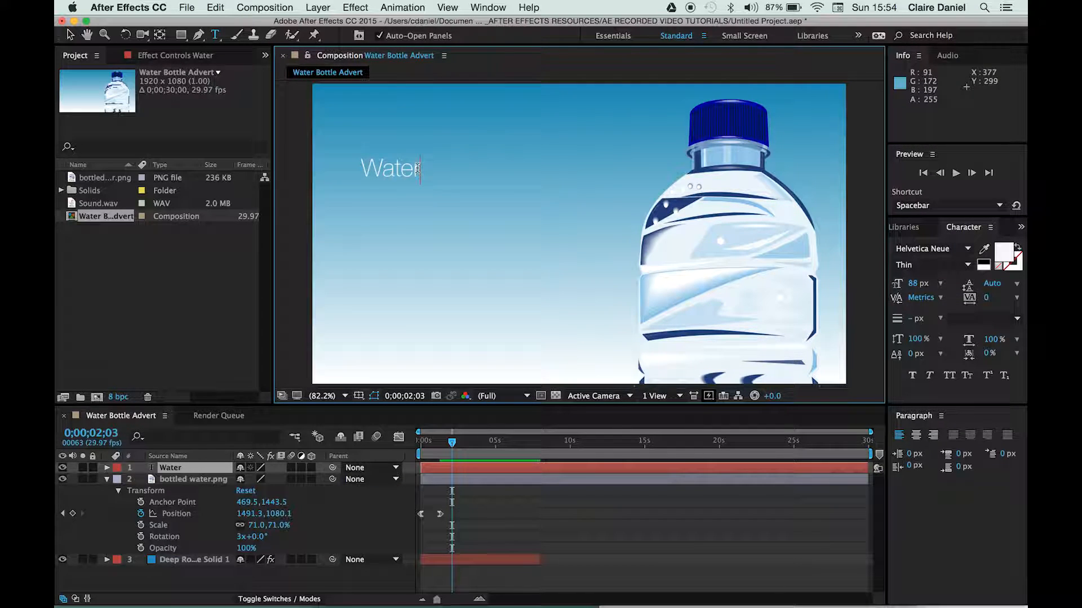
Step: Set the "Water" text to Helvetica Neue Bold at 268 px and lower it to about position 172.7, 496.2
drag(420, 168, 358, 161)
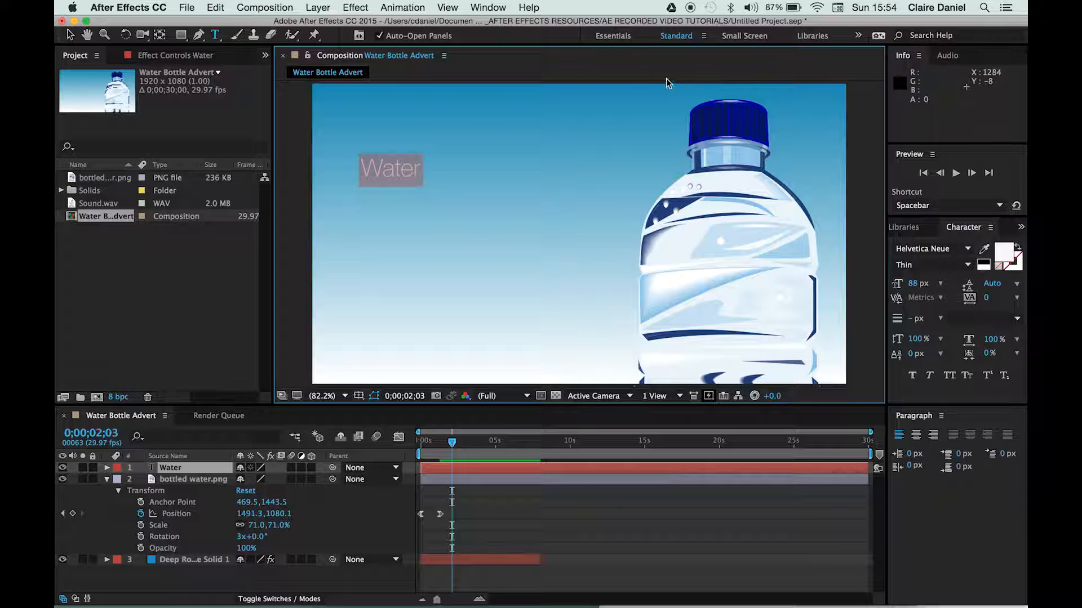
click(489, 7)
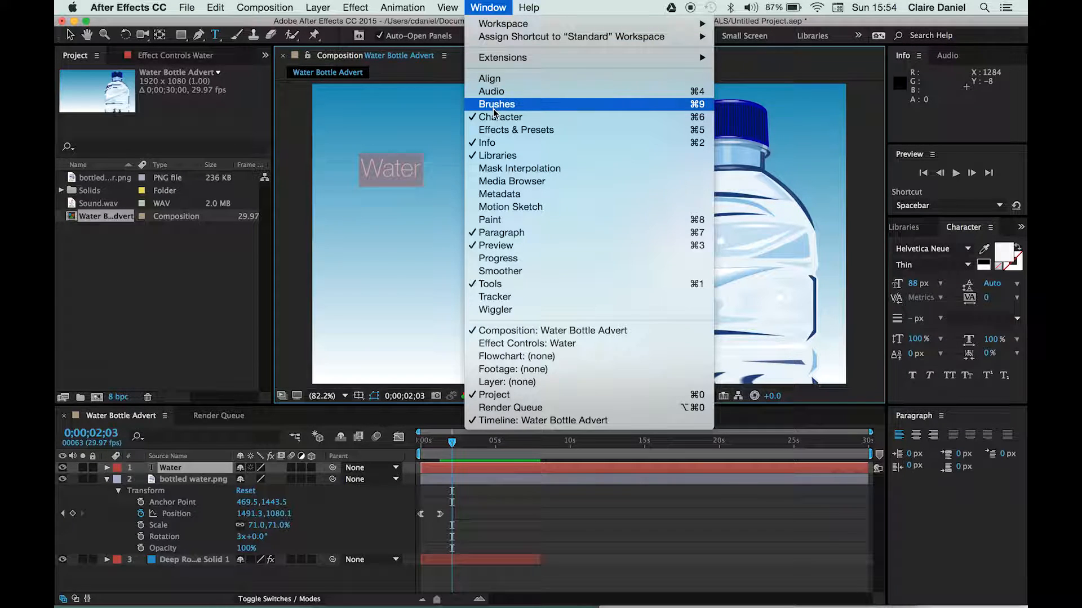
click(483, 5)
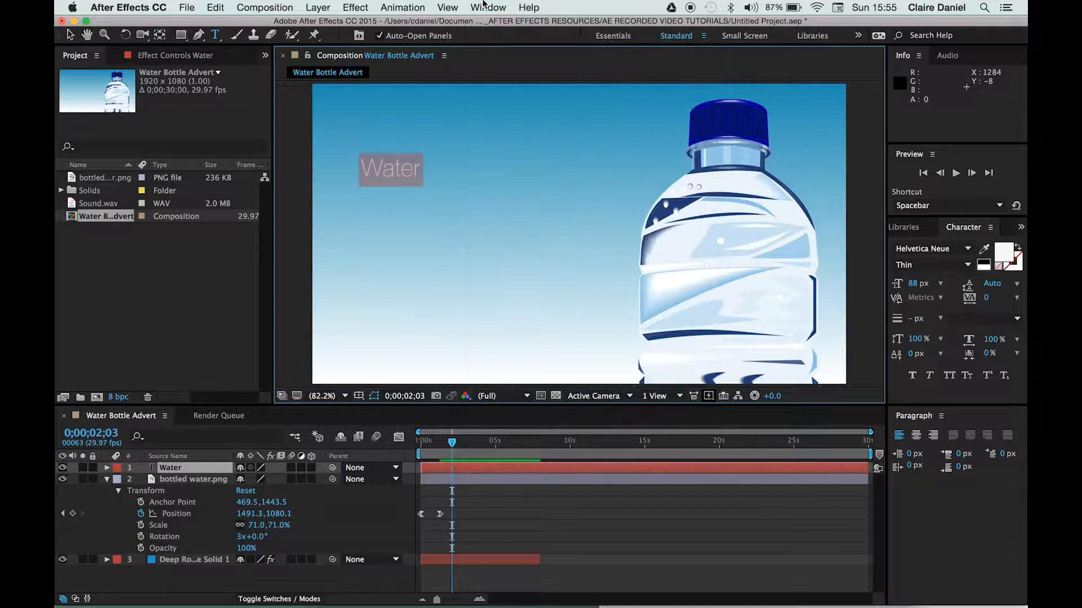
click(968, 265)
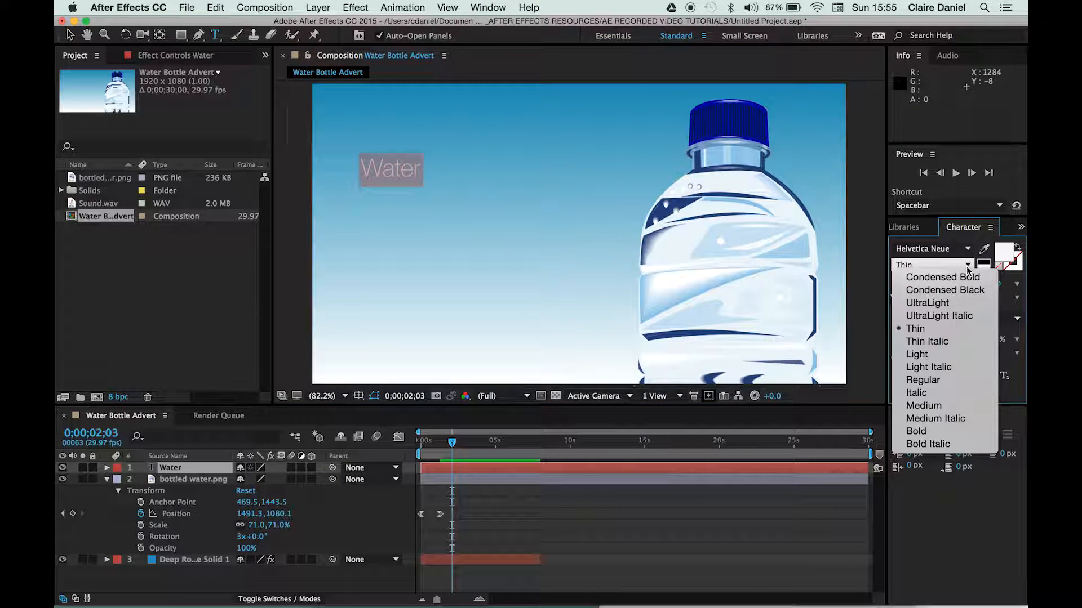
click(924, 432)
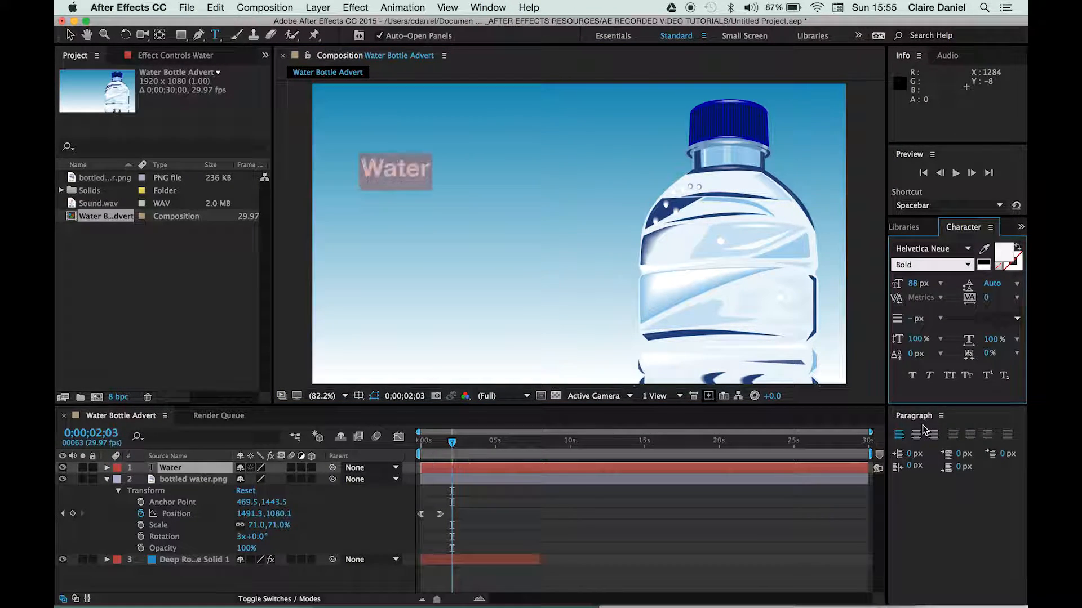
click(915, 284)
drag(917, 286, 1014, 255)
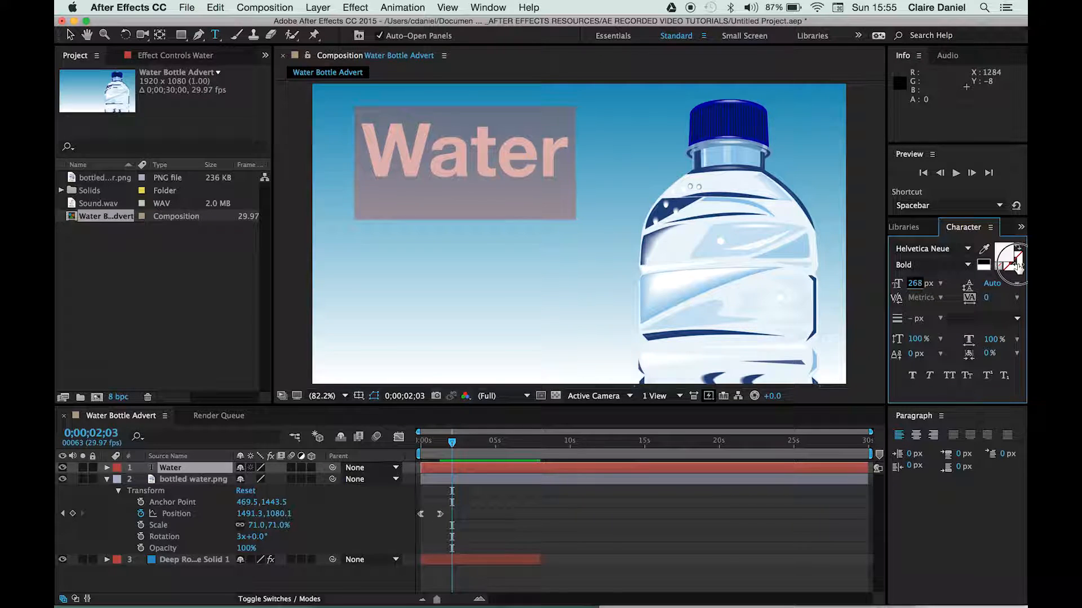
click(70, 37)
drag(421, 144, 420, 197)
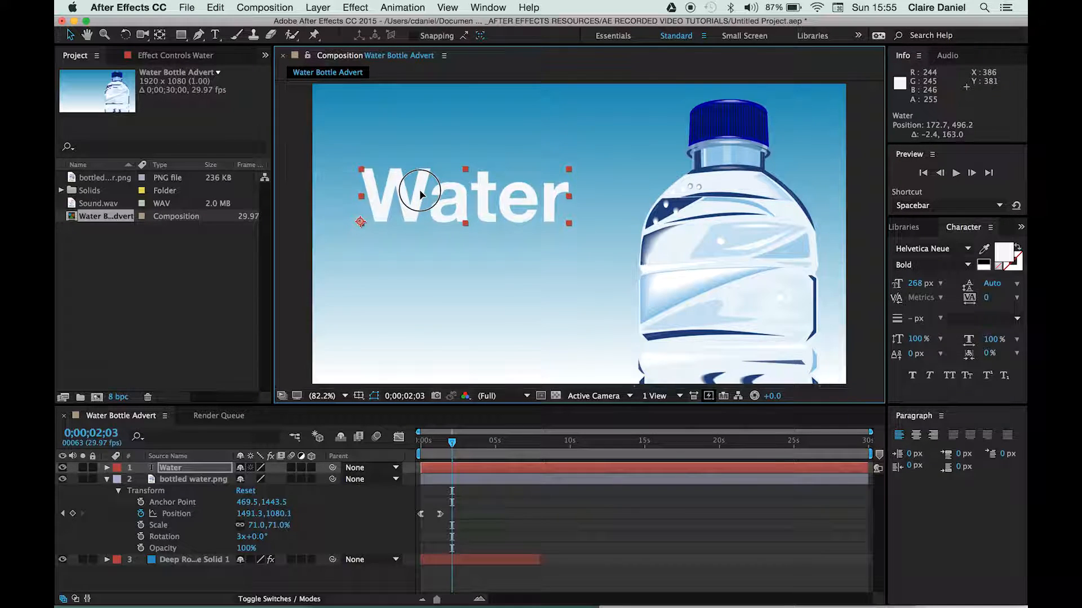
Step: Recolour the "Water" text dark blue 213A72 by sampling the dark shading on the bottle's shoulder
double_click(462, 194)
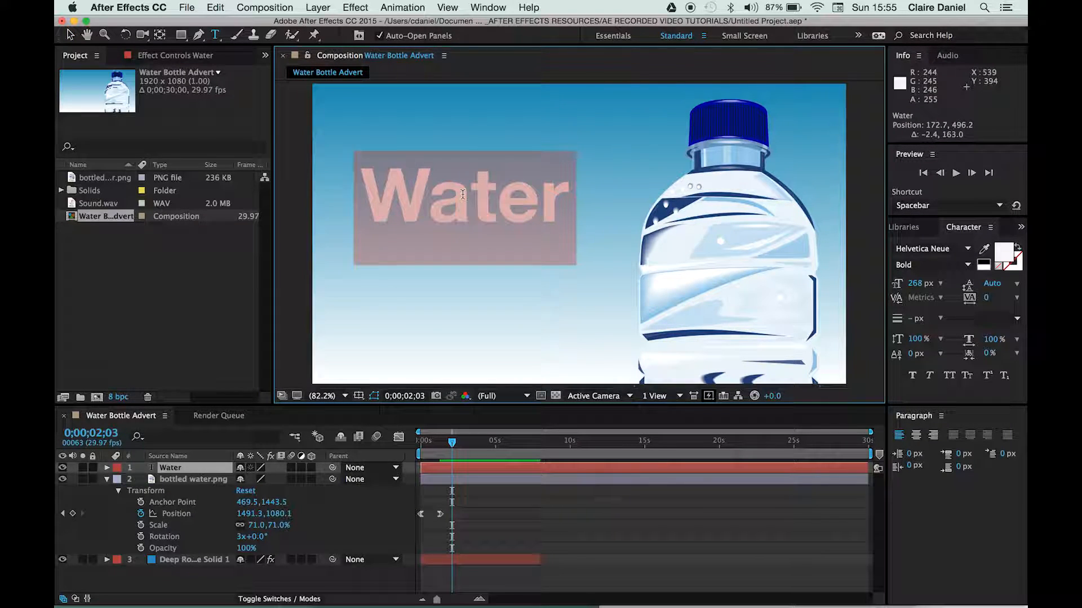
click(1002, 254)
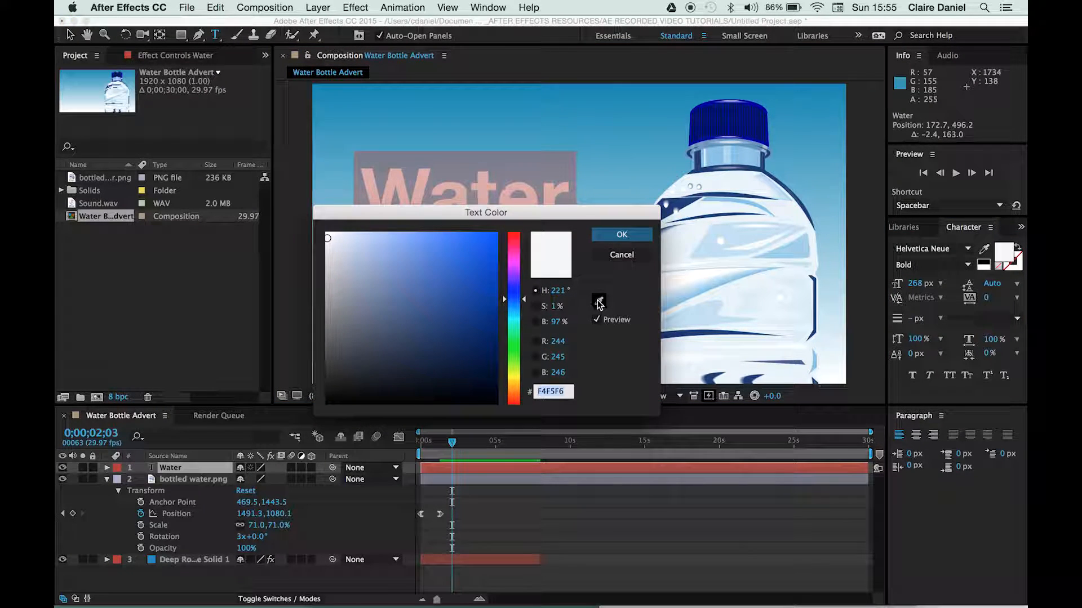
click(599, 300)
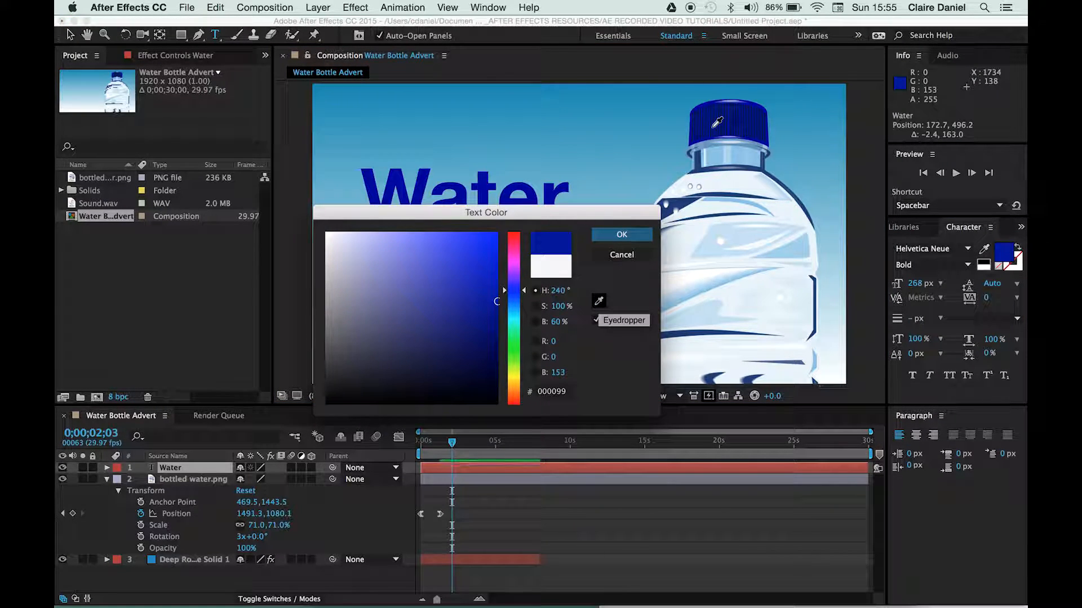
click(683, 201)
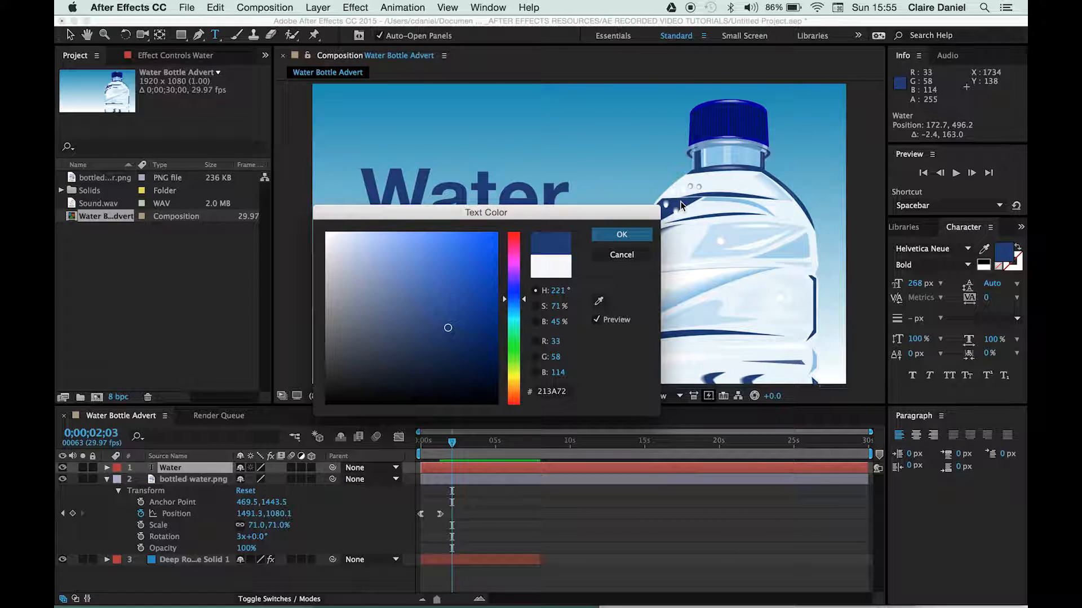
click(621, 235)
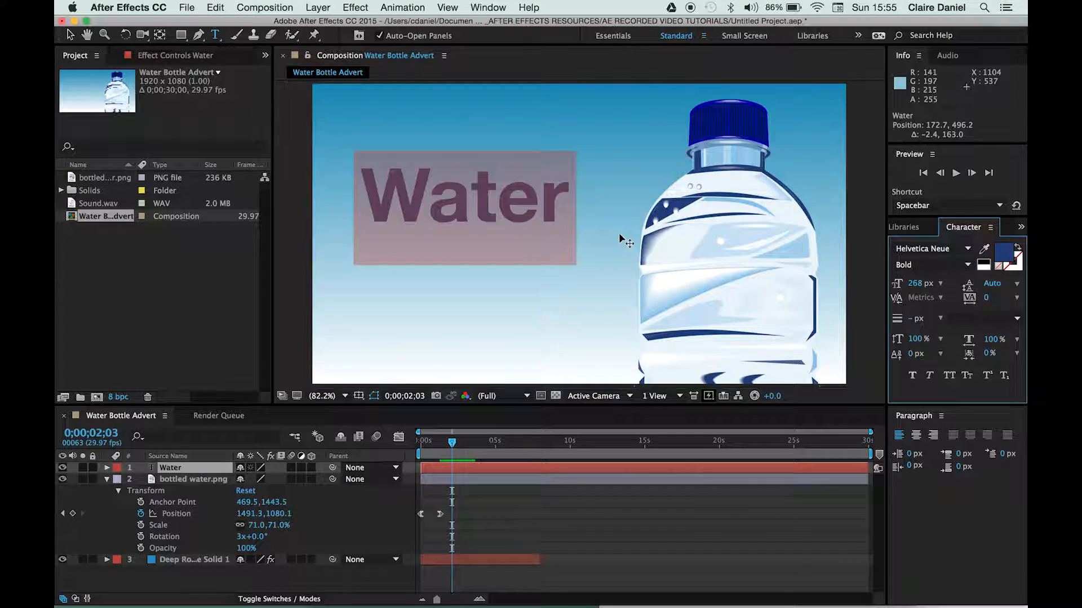
click(558, 205)
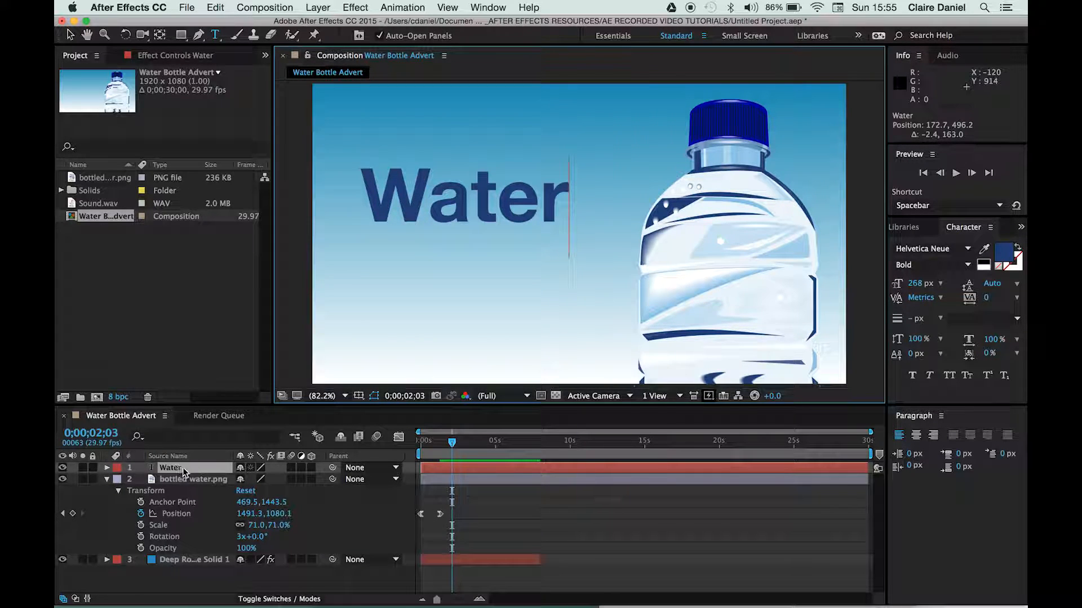
Step: Collapse the bottled water.png layer's properties and expand those of the Water text layer
click(107, 480)
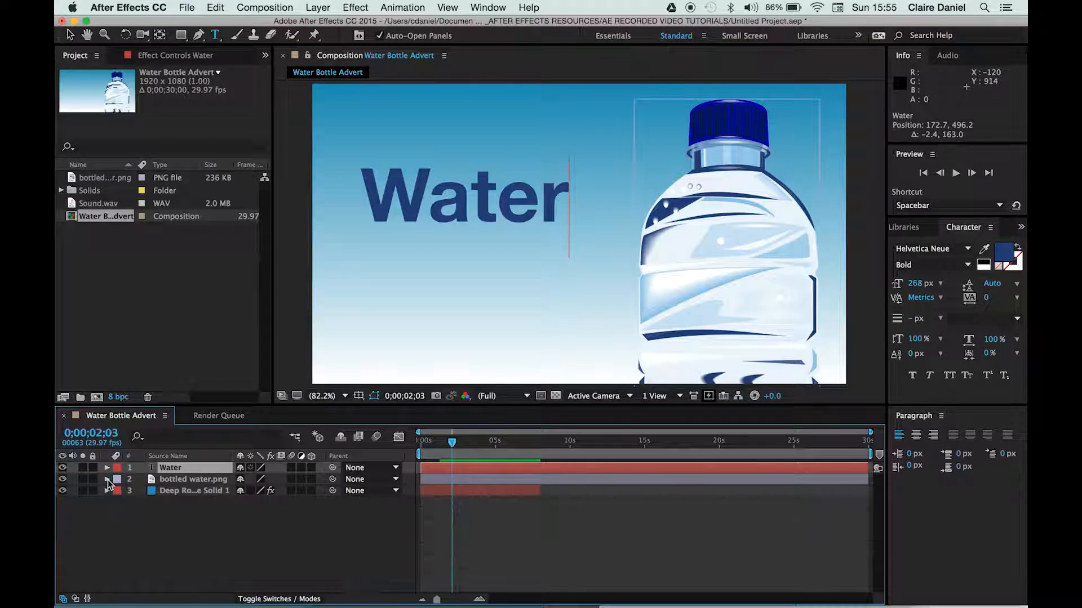
click(131, 521)
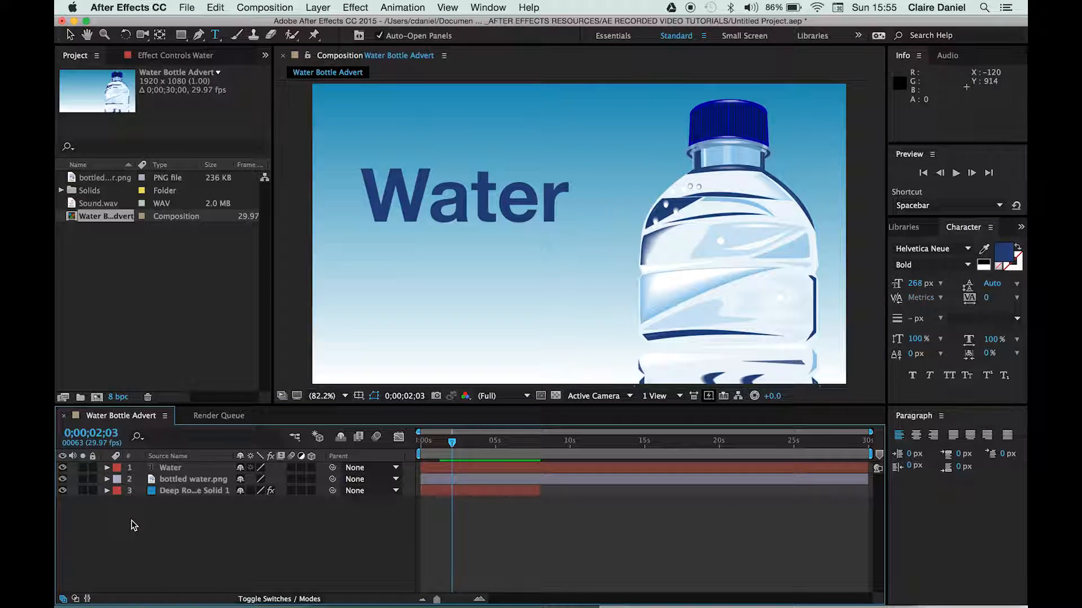
click(107, 469)
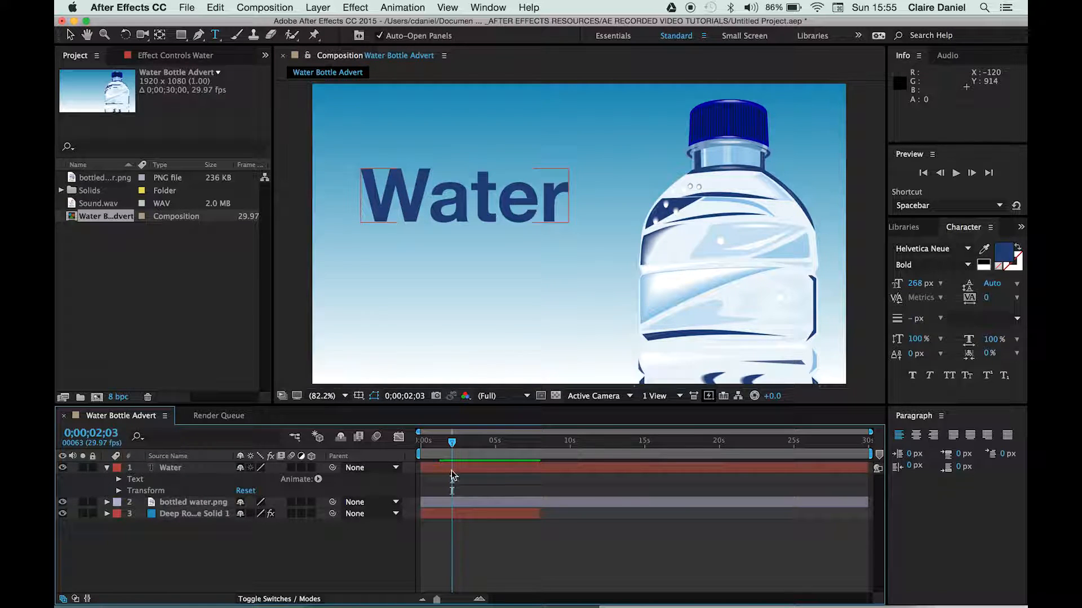
Step: Create an Opacity keyframe of 0% on the Water layer at 0;00;01;12
mouse_move(451, 442)
mouse_down()
mouse_move(414, 434)
mouse_move(444, 439)
mouse_up()
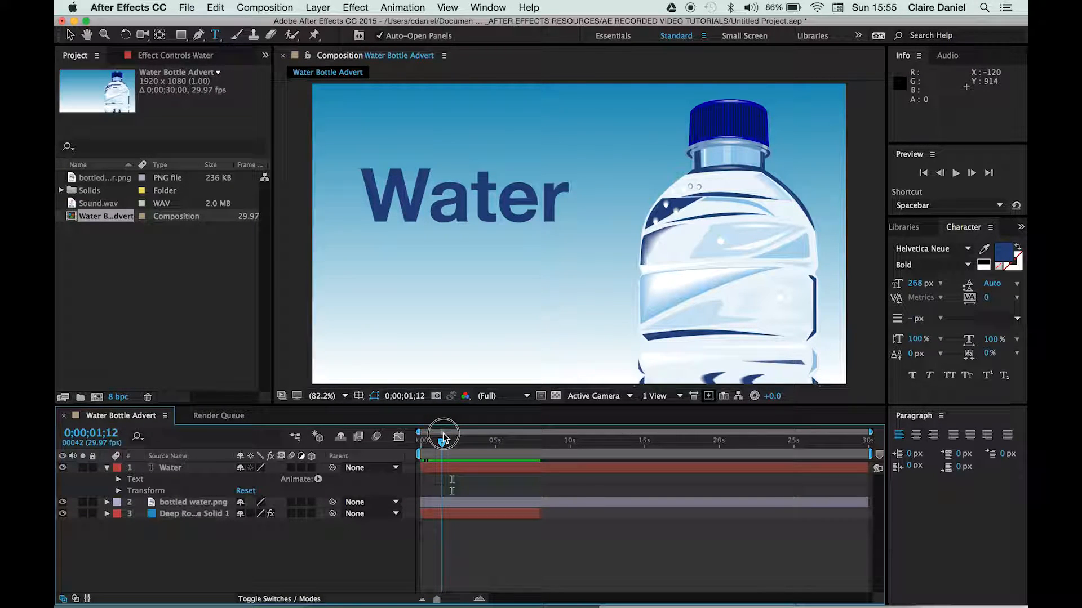
click(459, 467)
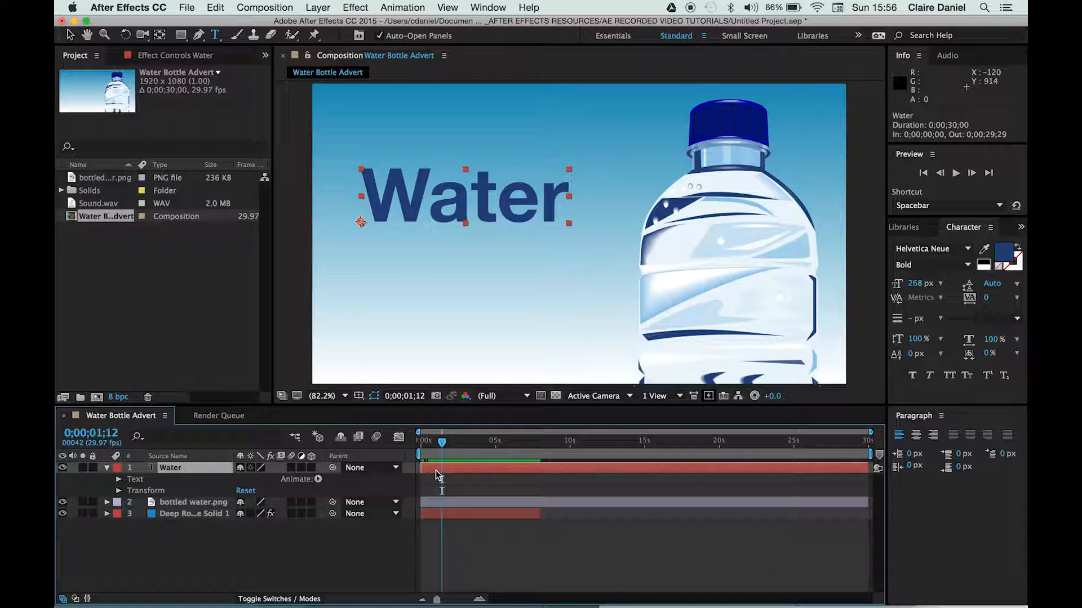
click(108, 469)
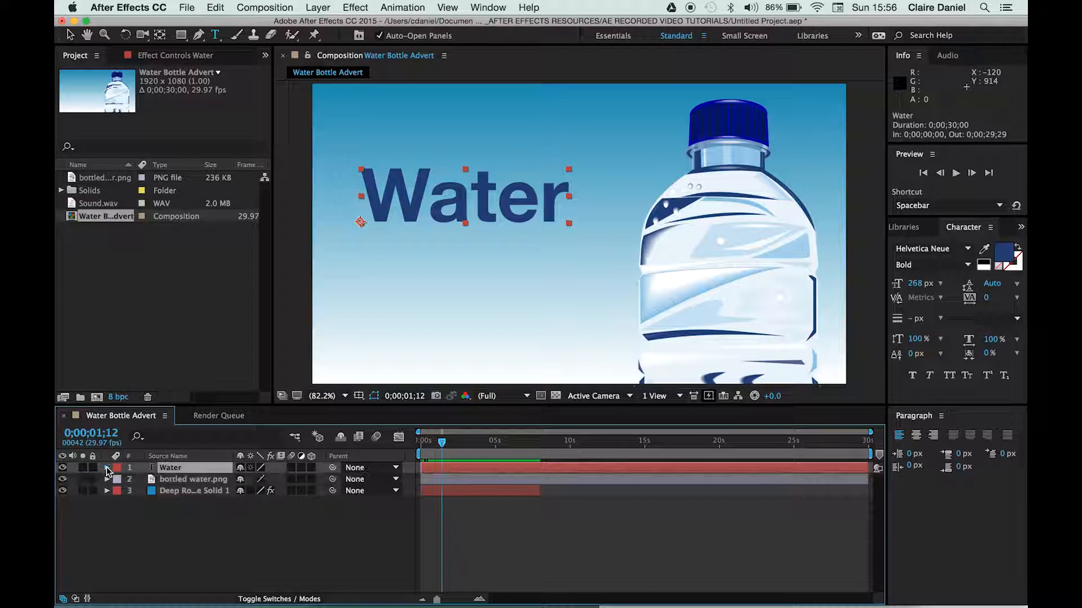
click(109, 469)
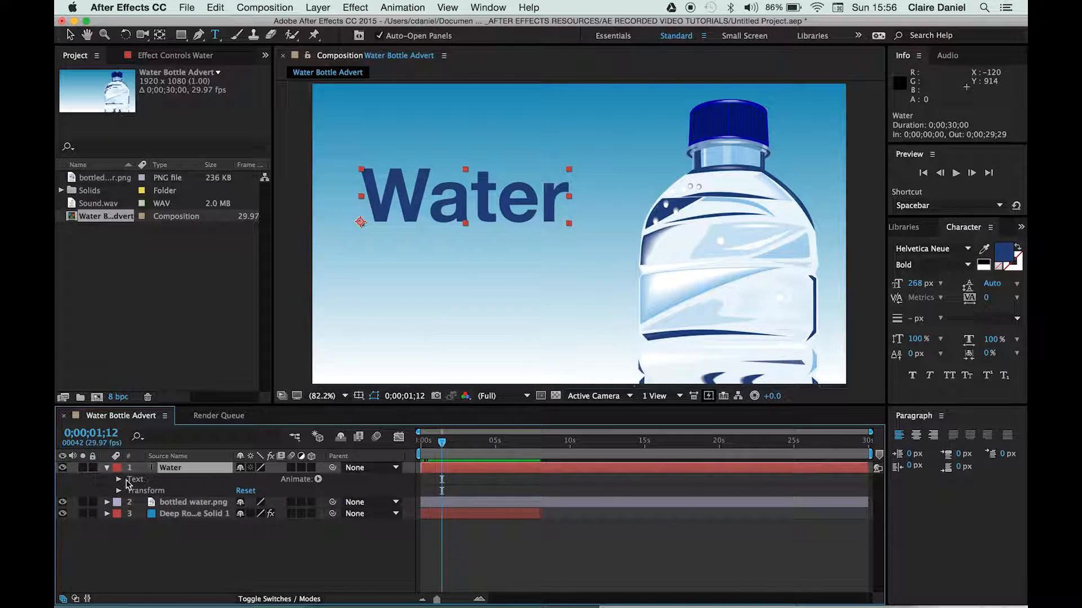
click(119, 492)
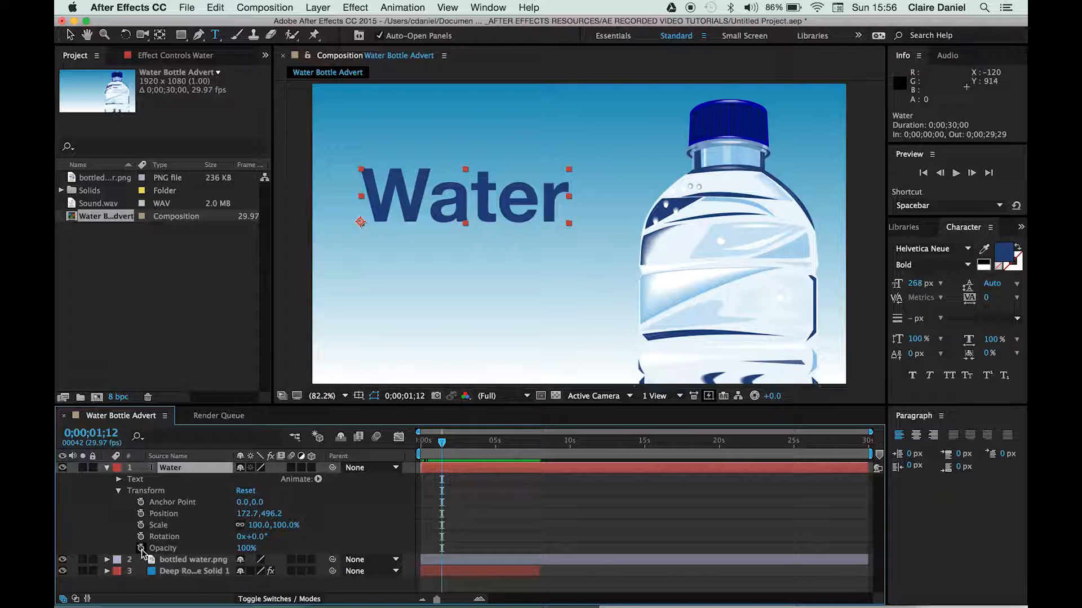
click(140, 548)
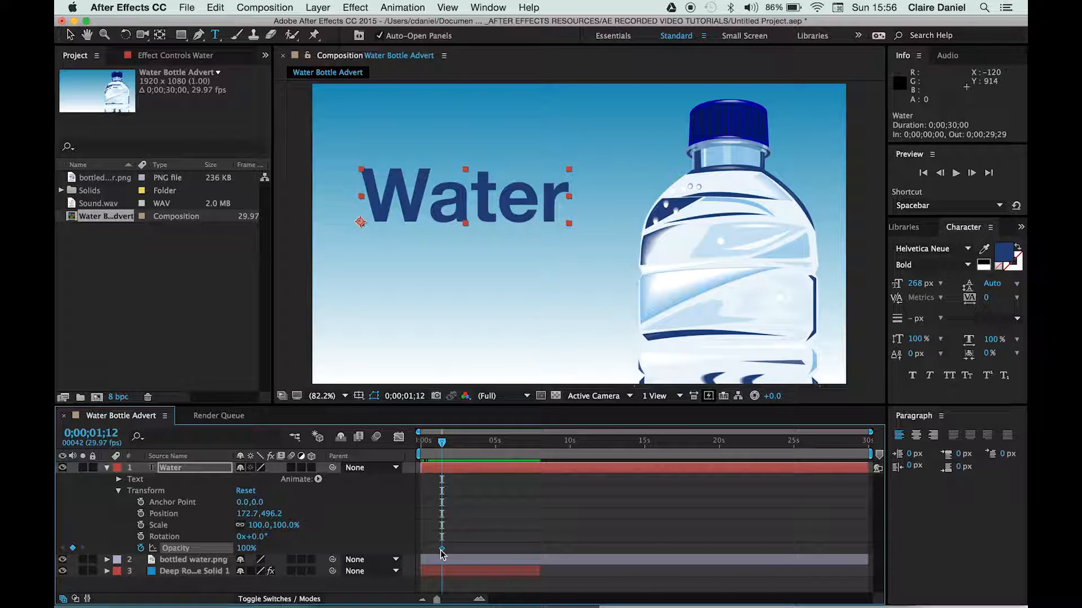
mouse_move(442, 551)
drag(248, 550, 116, 535)
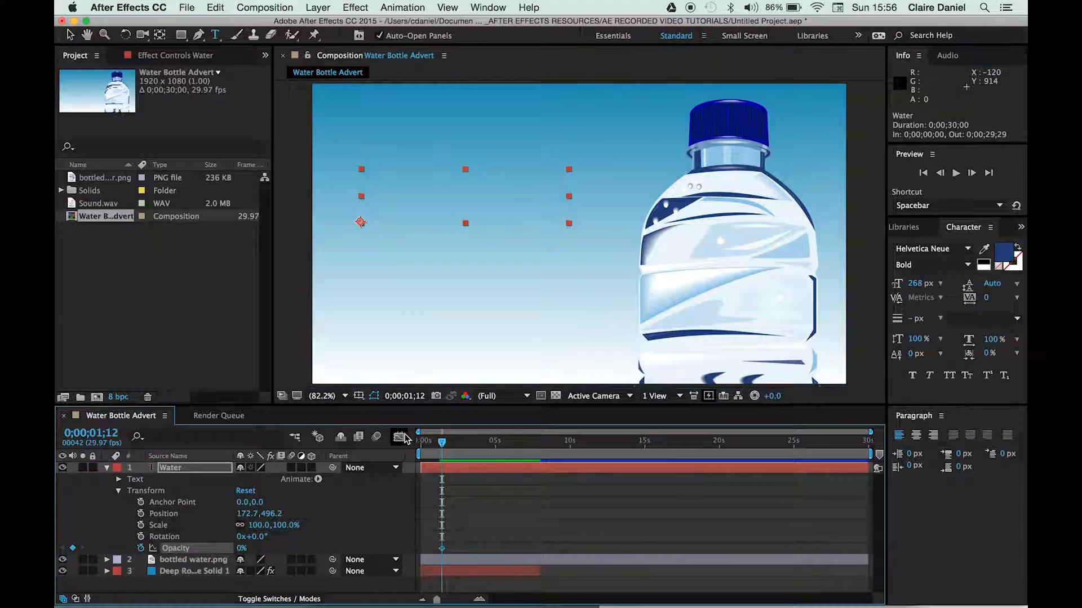
Step: Add a 99% Opacity keyframe on the Water layer at 0;00;02;20 and preview the fade-in from the start
drag(442, 443, 462, 447)
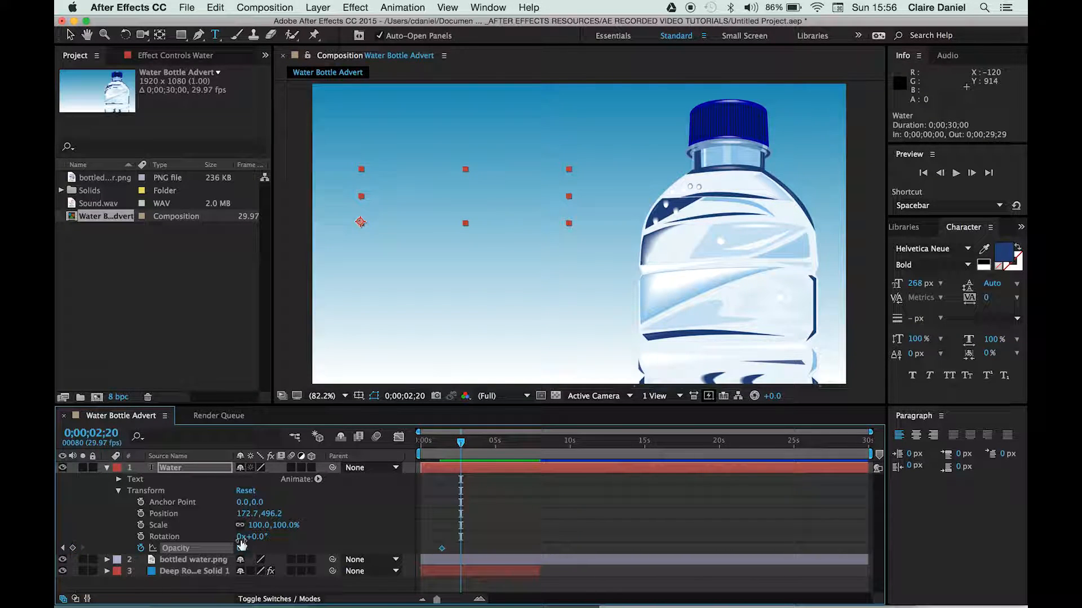
drag(241, 549, 343, 556)
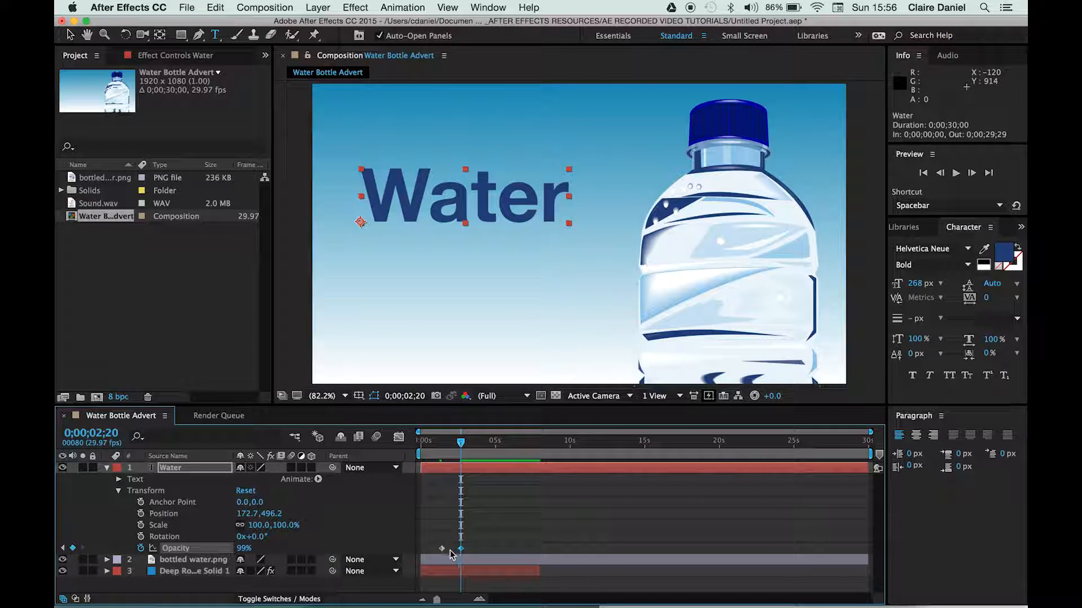
drag(461, 443, 418, 443)
key(space)
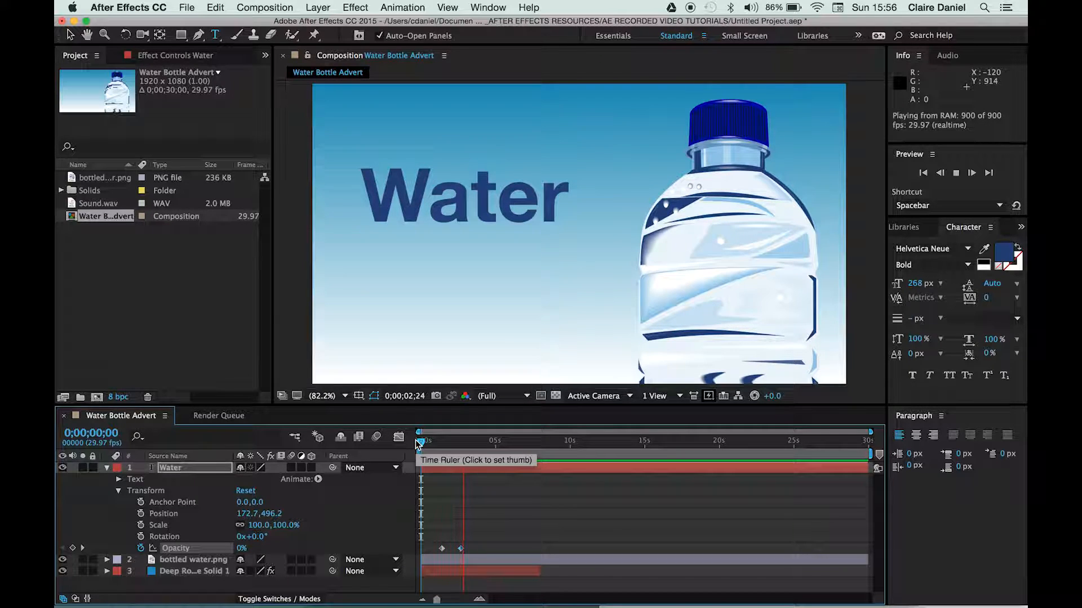
key(space)
Step: Shift both Opacity keyframes of the Water layer about two seconds later and preview the delayed fade-in
drag(432, 534, 470, 551)
drag(471, 446, 418, 444)
key(space)
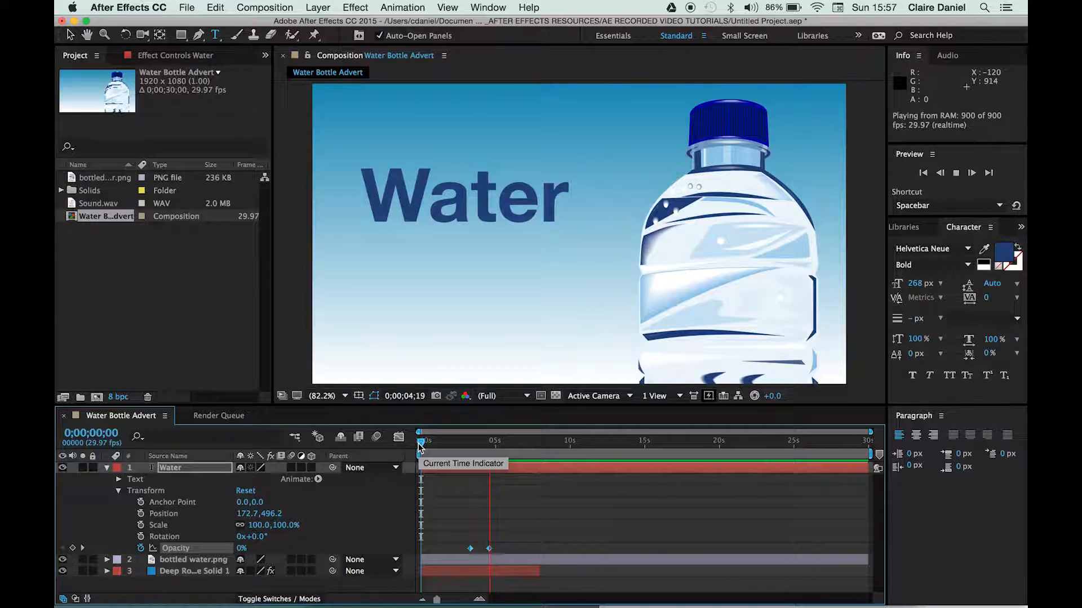
key(space)
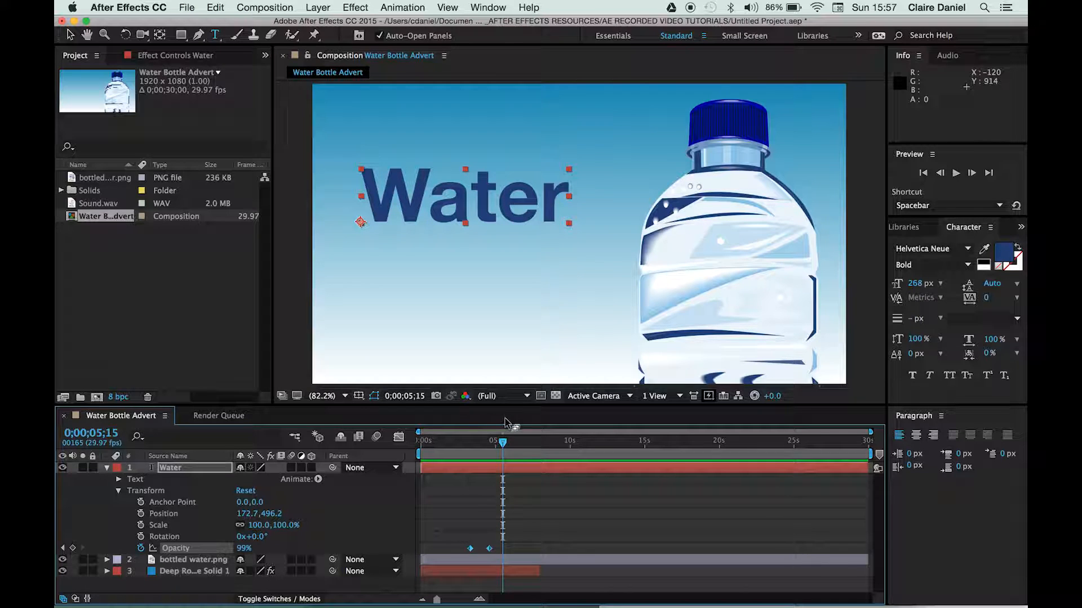
Step: Move both Opacity keyframes of the Water layer about two seconds earlier and replay the animation from the start
drag(503, 443, 443, 443)
drag(471, 550, 443, 554)
drag(442, 448, 411, 446)
key(space)
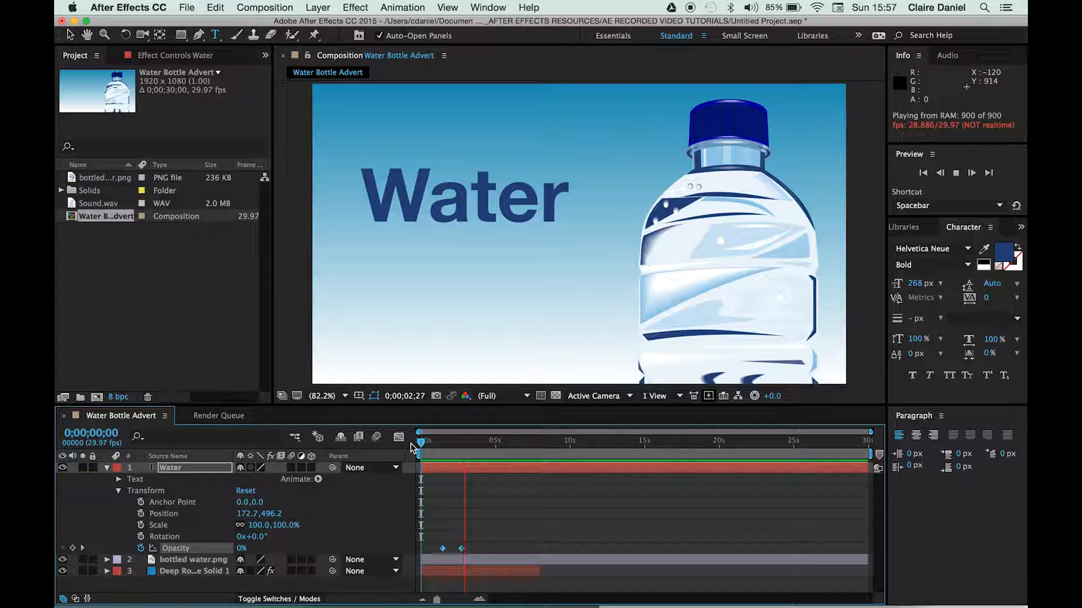
key(space)
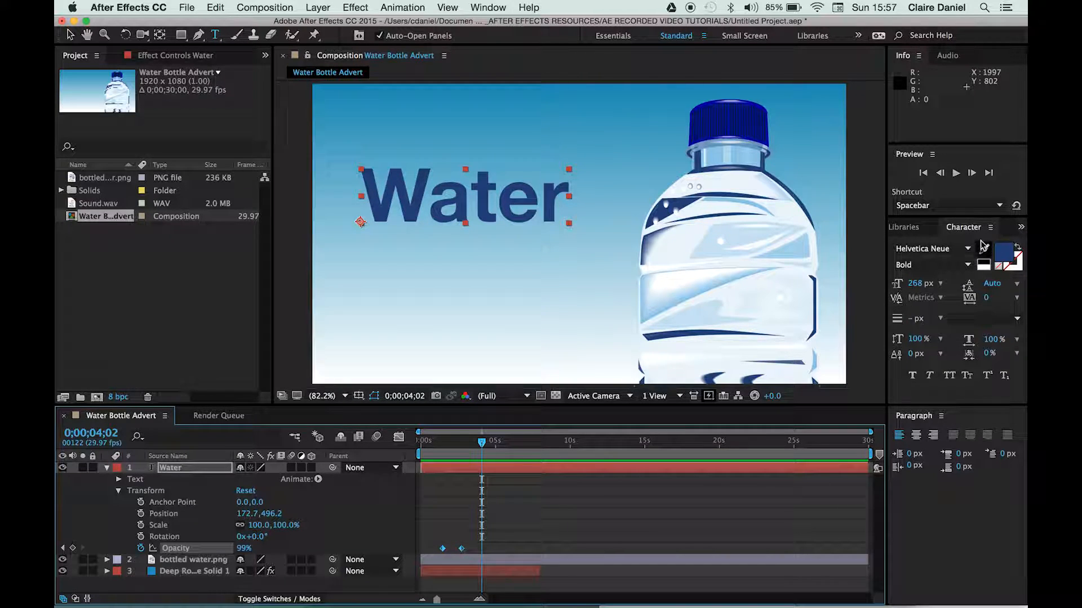
Step: Search the effects for "light sweep" and apply CC Light Sweep to the Water text layer
click(1021, 228)
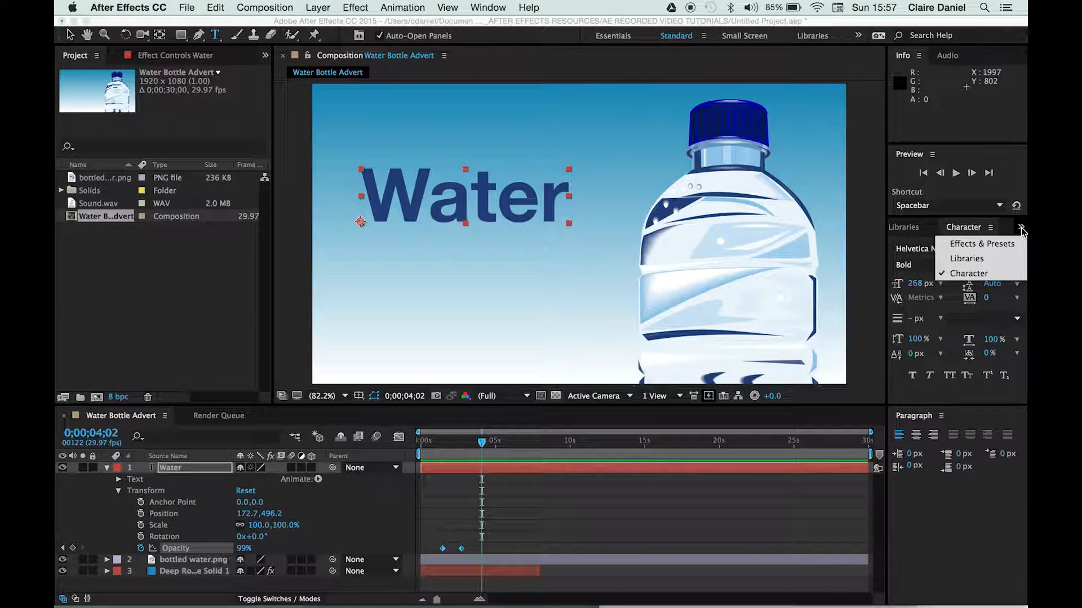
click(990, 246)
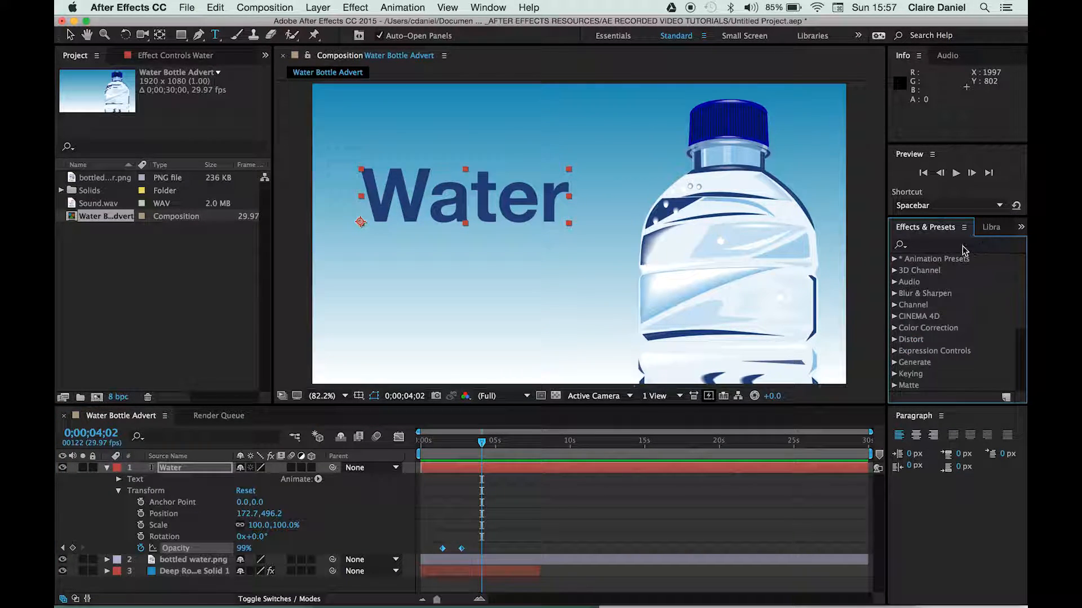
click(937, 246)
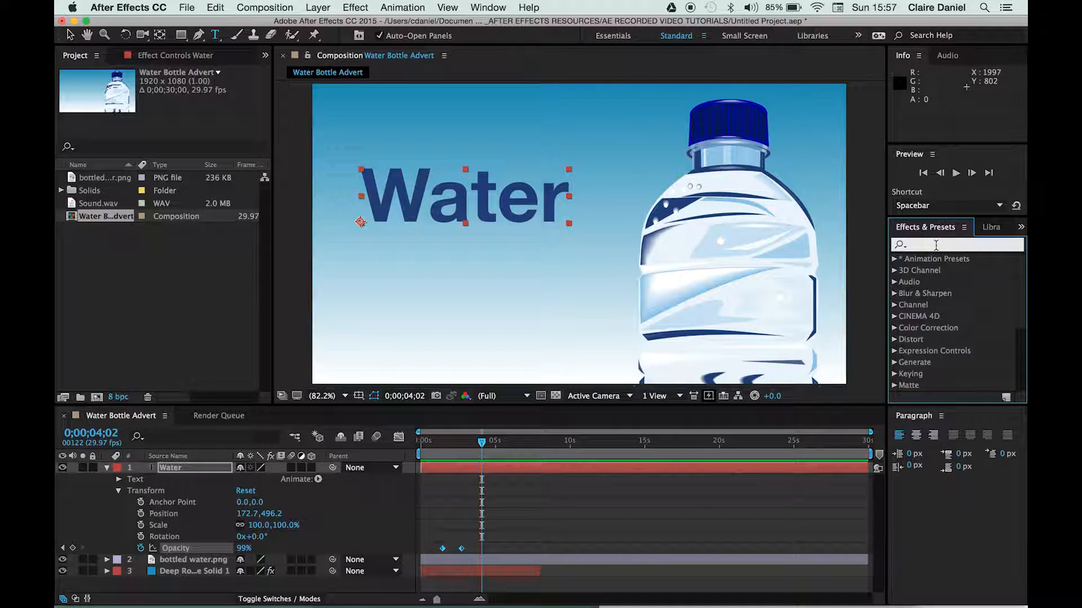
text(light)
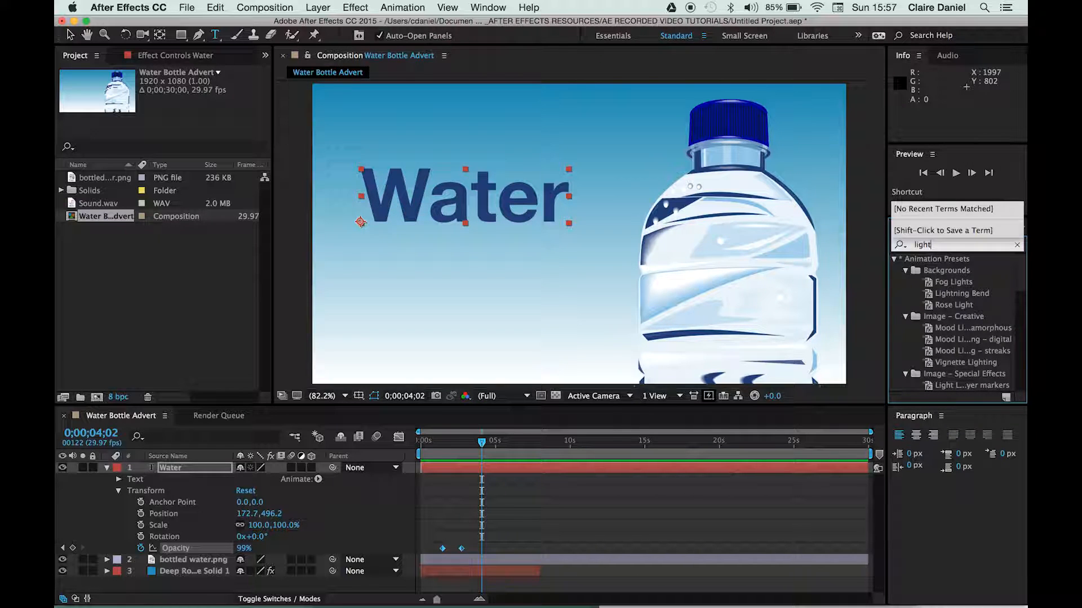
text( sweep)
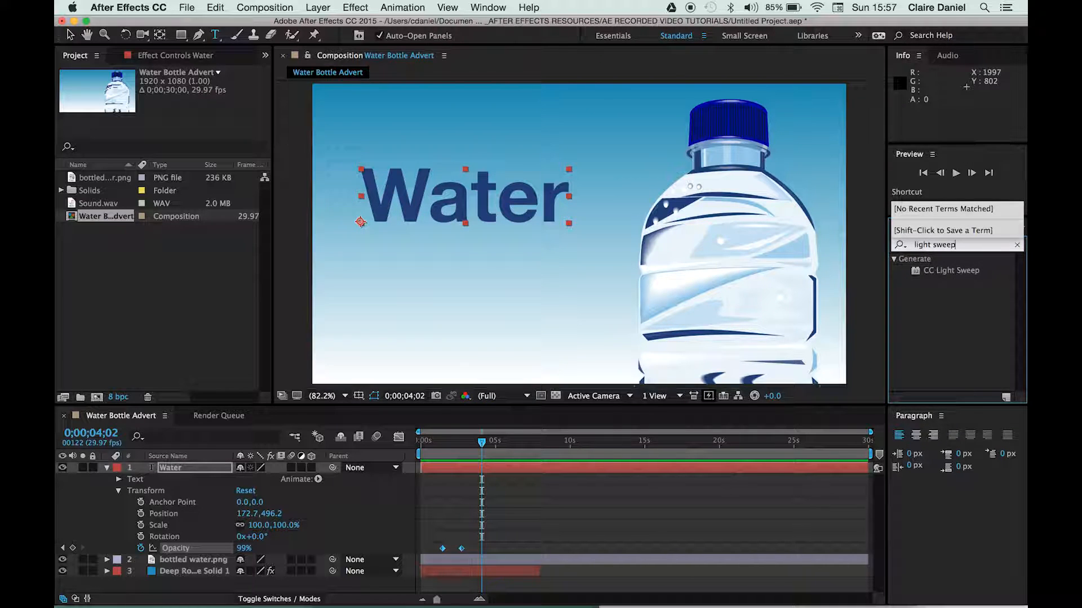
click(920, 275)
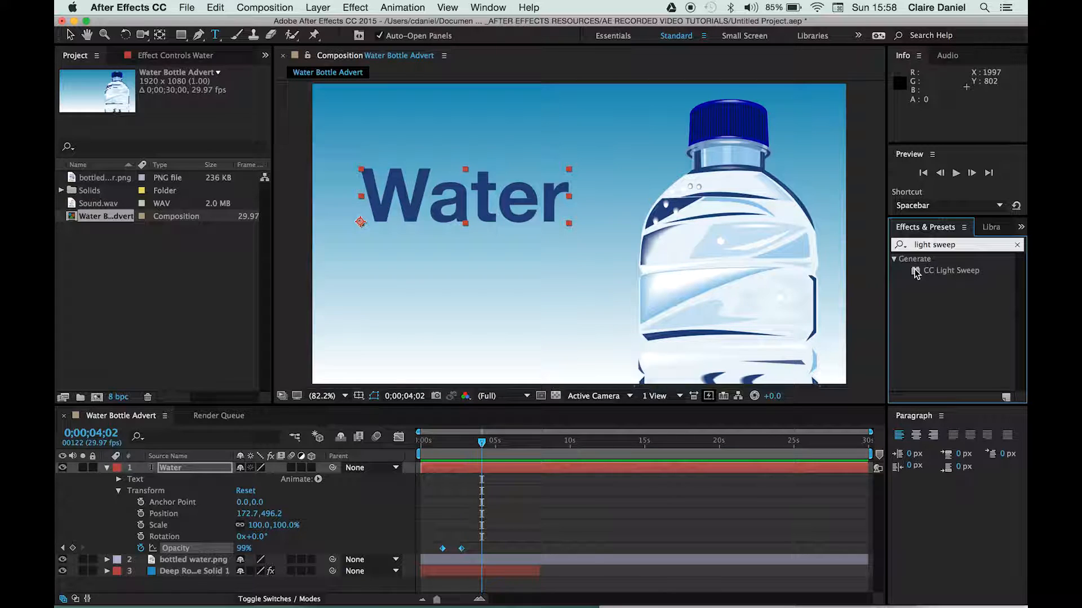
drag(915, 274, 483, 471)
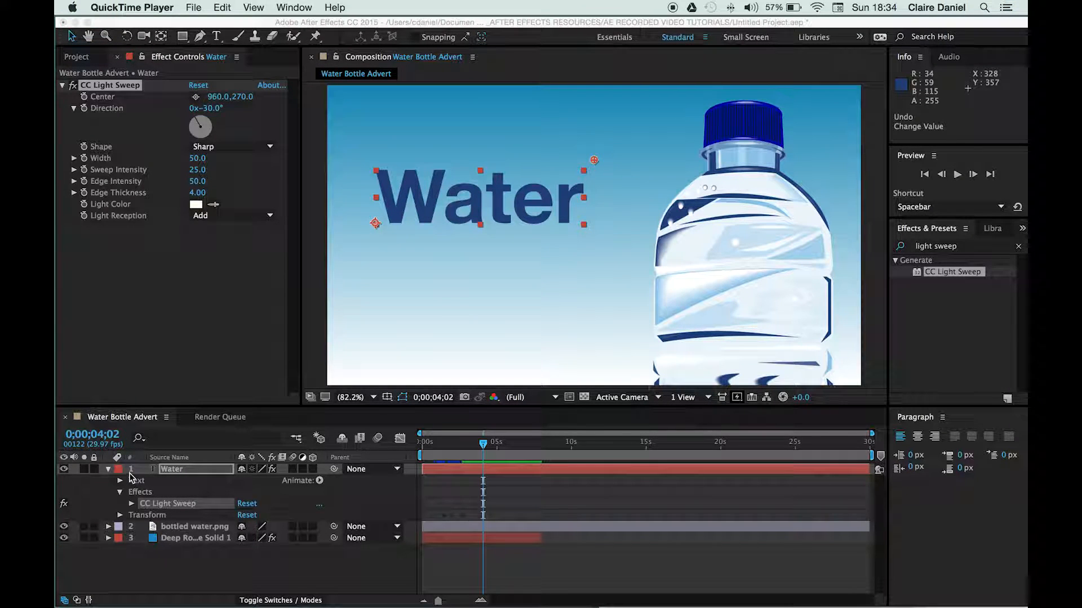
Step: Move the light sweep's center above the W of the title, to about 298, 219, and set its Direction to 23°
click(109, 474)
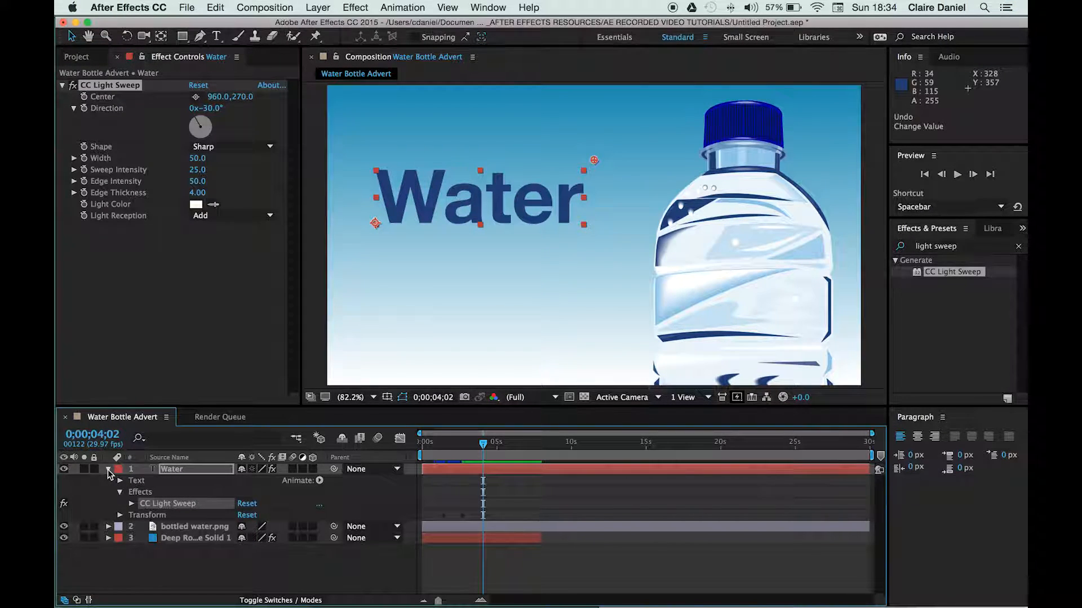
click(108, 470)
click(108, 470)
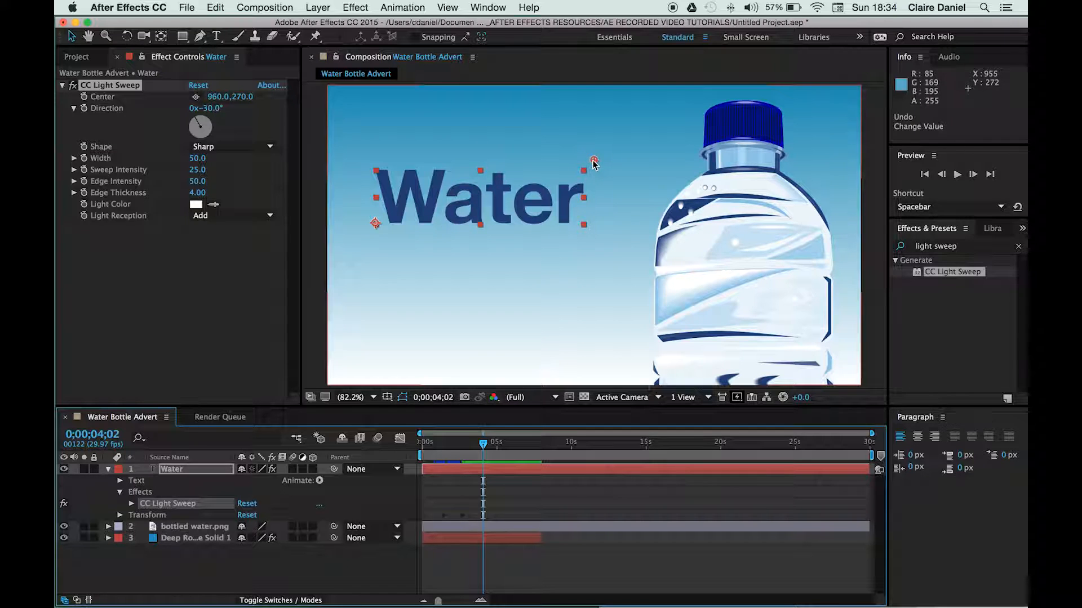
drag(589, 163, 405, 147)
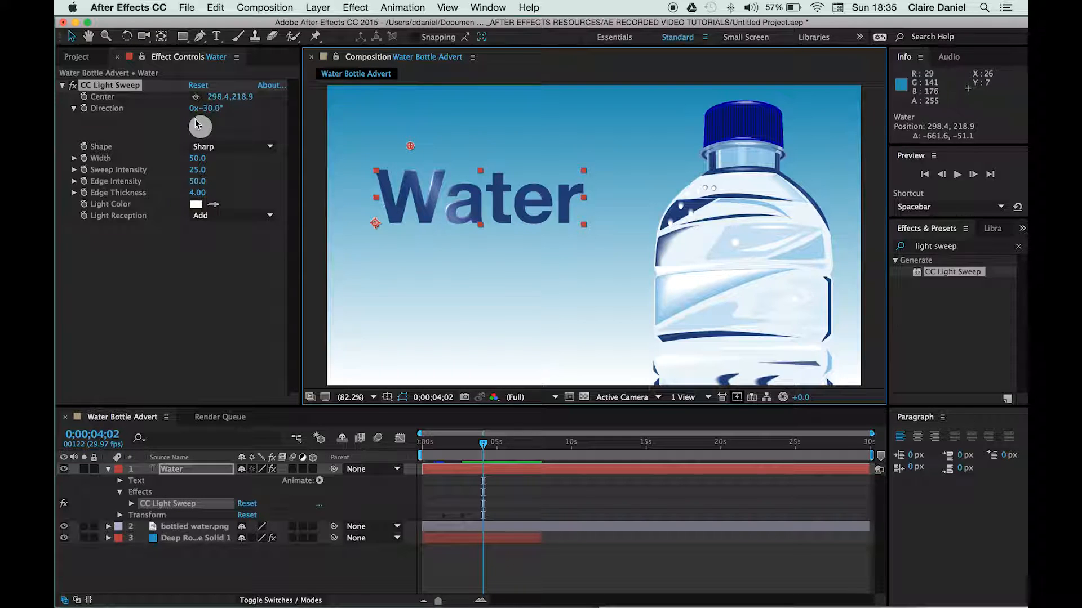
drag(197, 124, 209, 116)
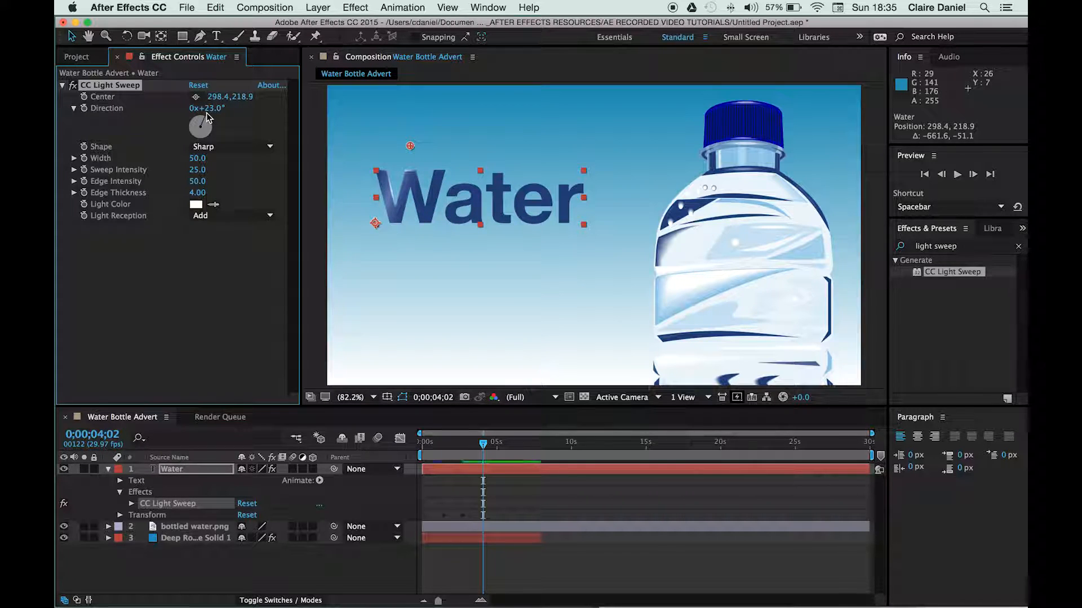
Step: Keyframe the light sweep's Center from about 111, 202 at 0;00;04;02 to about 1084, 234 at 0;00;05;15
drag(410, 147, 361, 143)
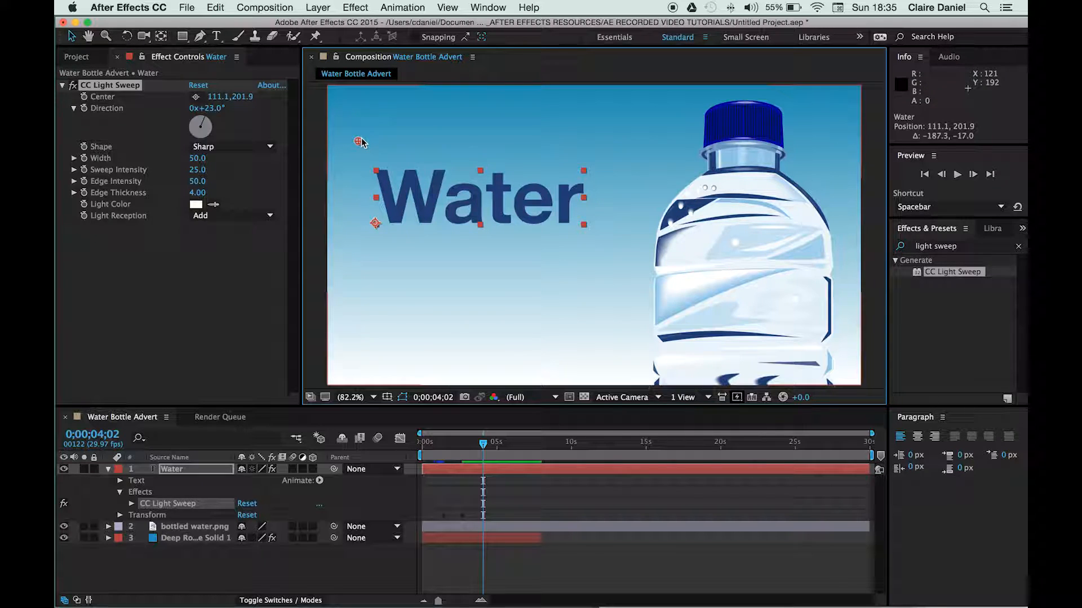
click(86, 100)
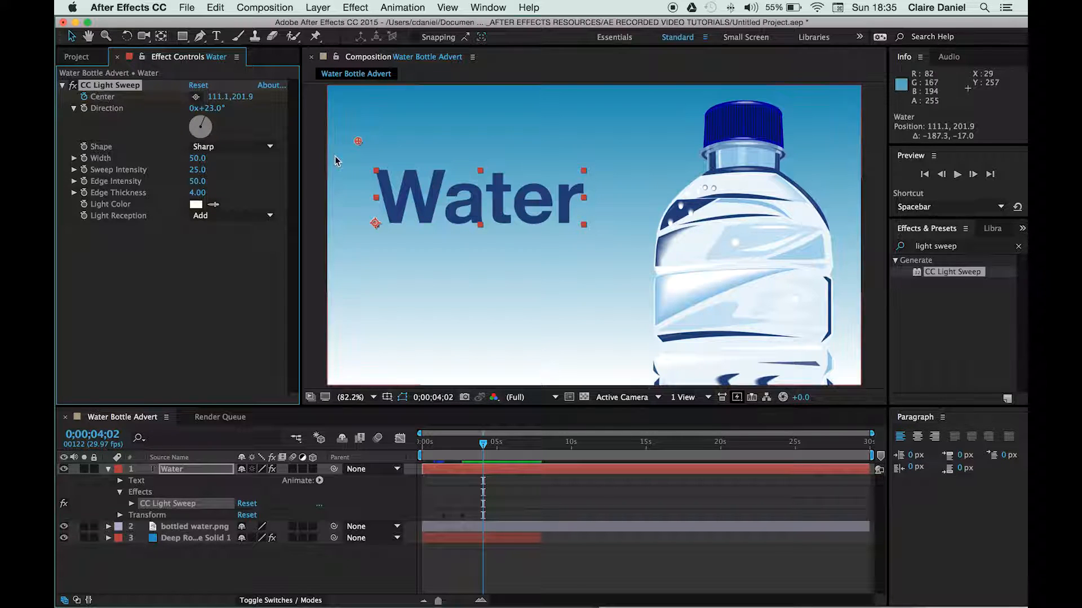
drag(483, 445, 504, 445)
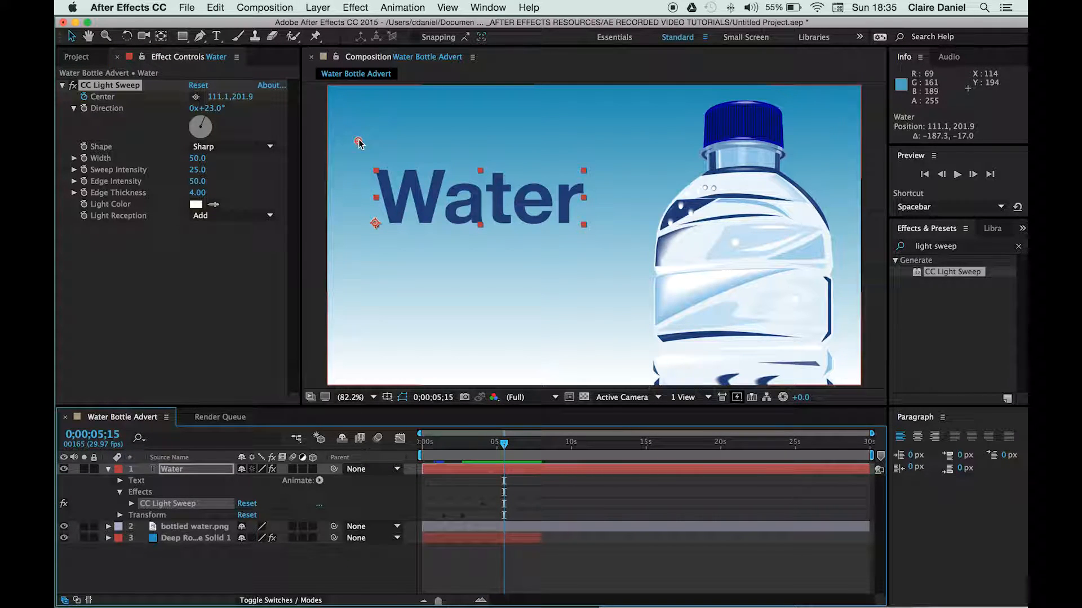
drag(358, 141, 630, 150)
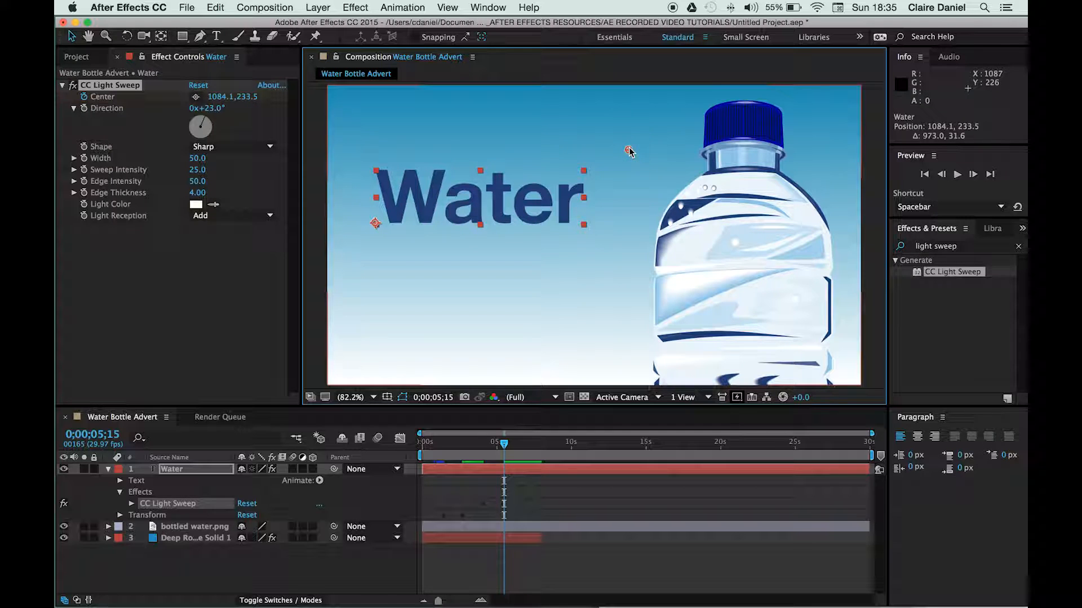
Step: Move the second Center keyframe of CC Light Sweep to 0;00;05;10 to speed up the sweep
drag(504, 448, 520, 445)
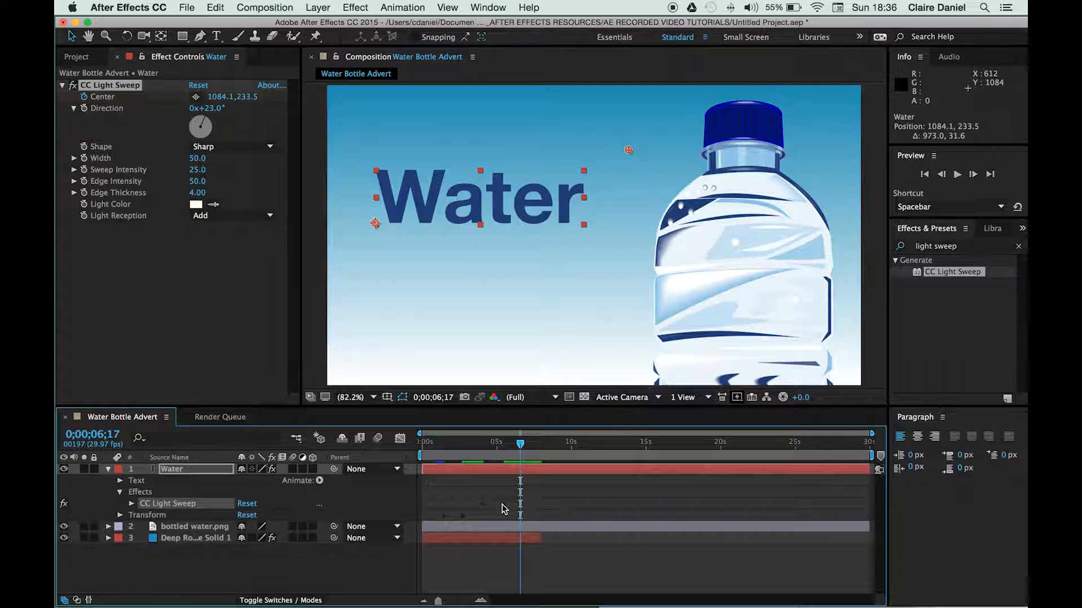
click(519, 445)
mouse_move(519, 447)
mouse_down()
mouse_move(478, 444)
mouse_move(514, 443)
mouse_up()
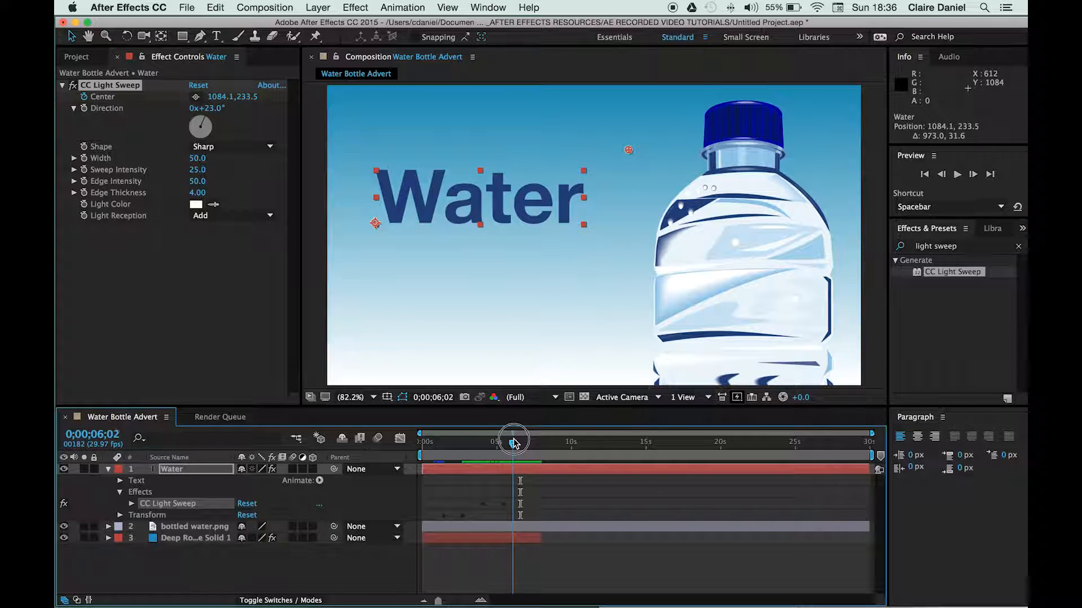
click(505, 509)
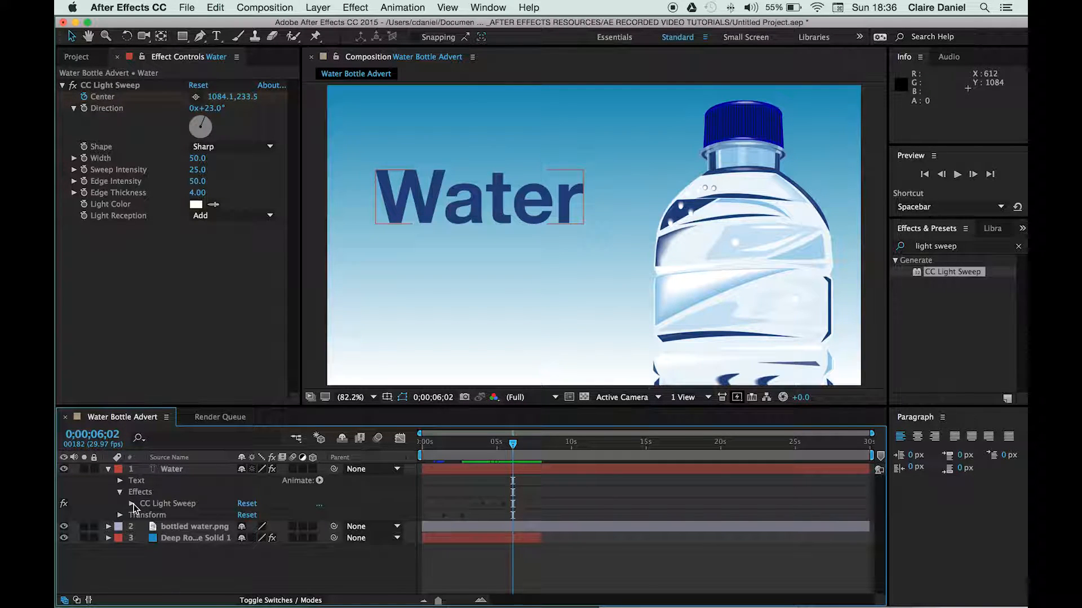
click(133, 505)
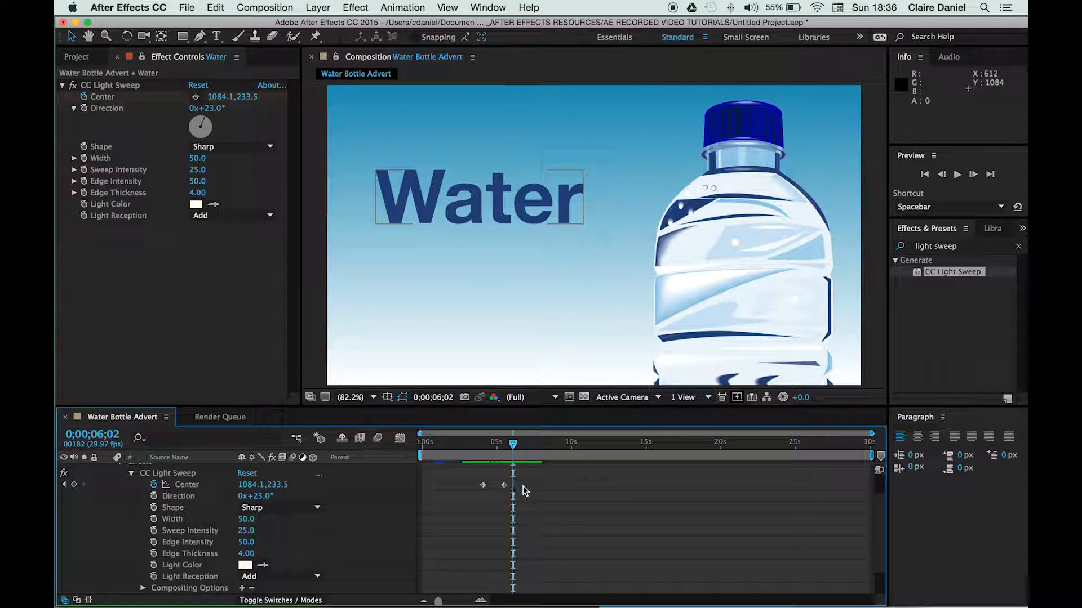
mouse_move(505, 486)
mouse_down()
mouse_move(535, 488)
mouse_move(504, 485)
mouse_up()
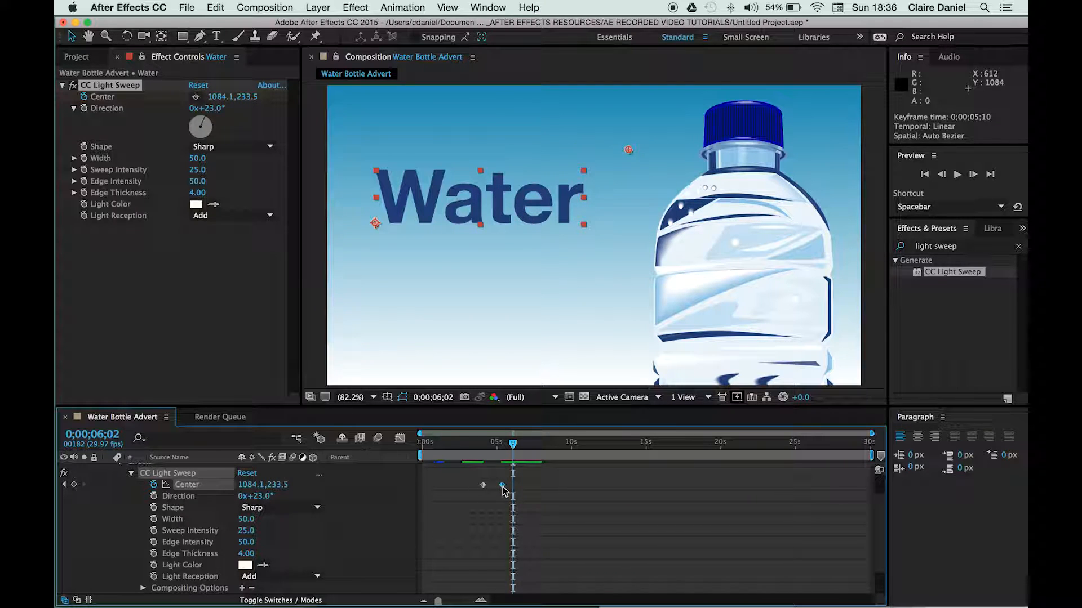
click(132, 475)
Step: Preview the title's fade-in and light sweep from the start of the composition
drag(512, 445, 425, 445)
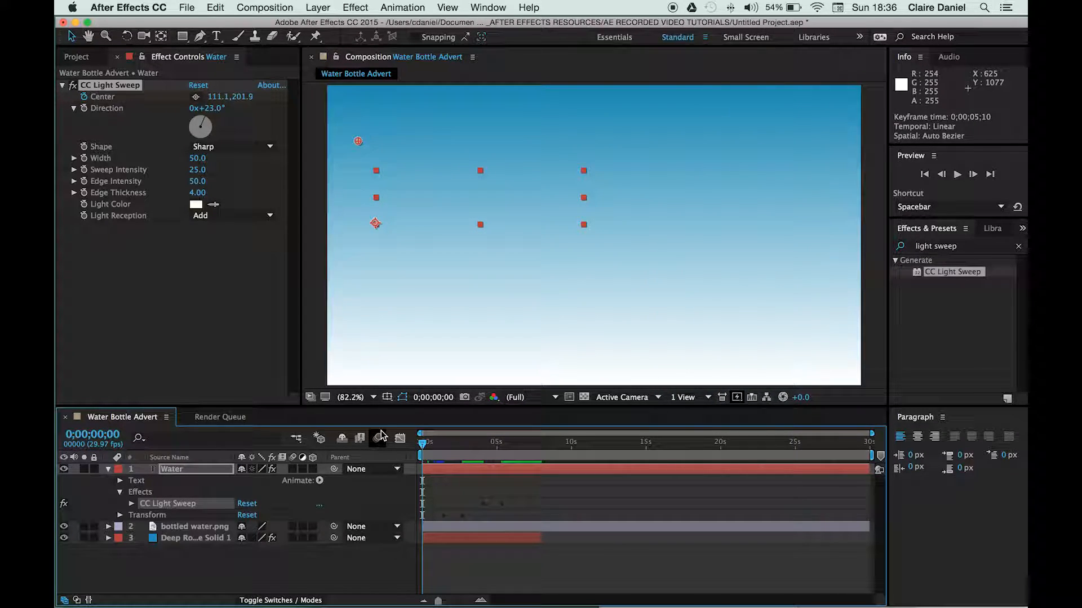
key(space)
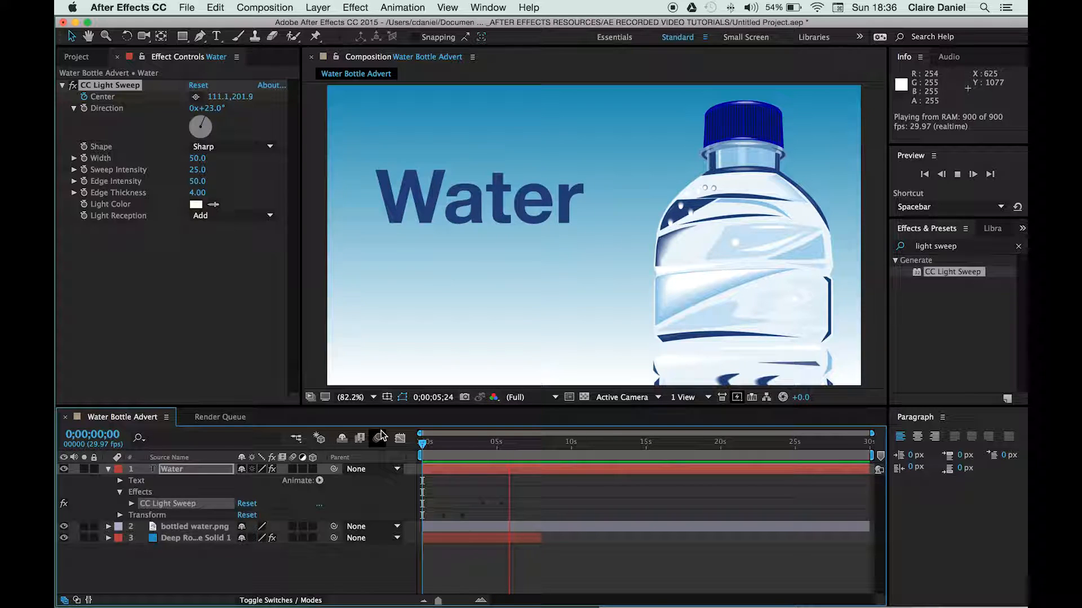
key(space)
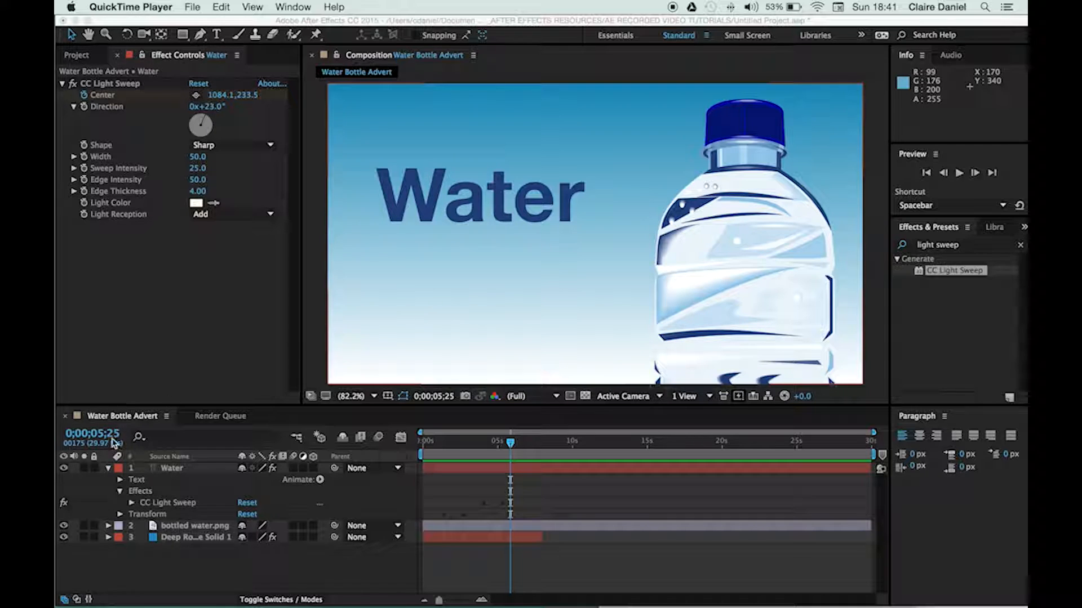
Step: Collapse the Water layer's properties and reveal only those with keyframes
click(108, 471)
click(108, 470)
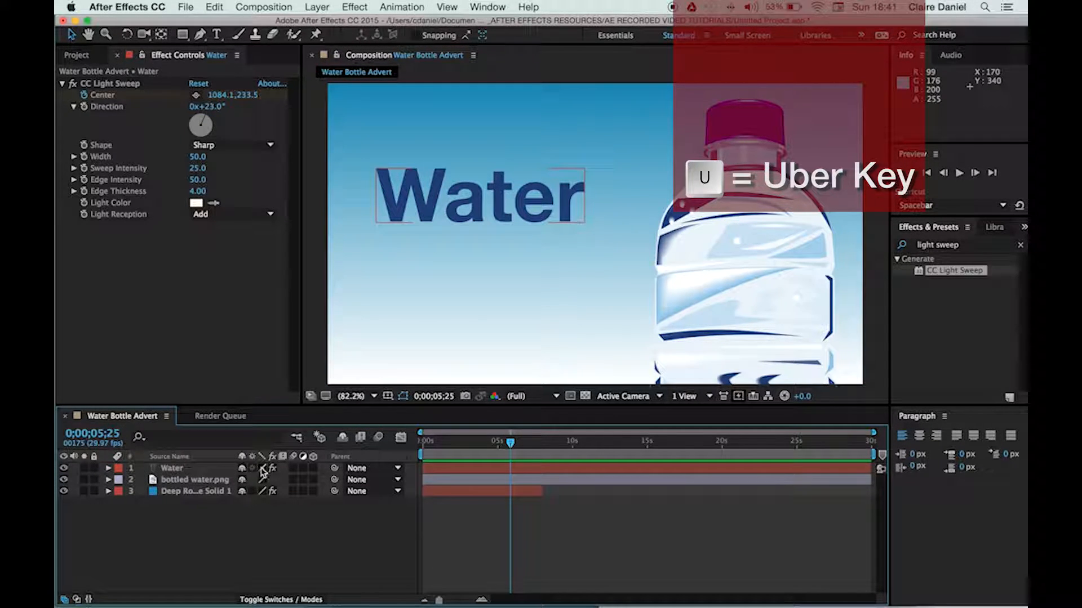
click(185, 492)
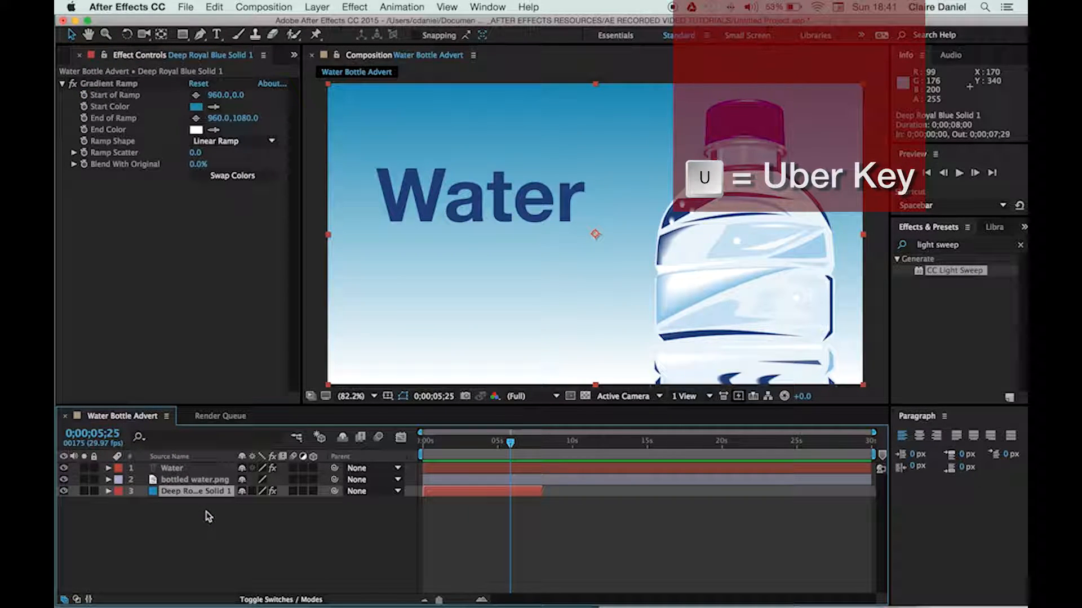
shift+click(446, 468)
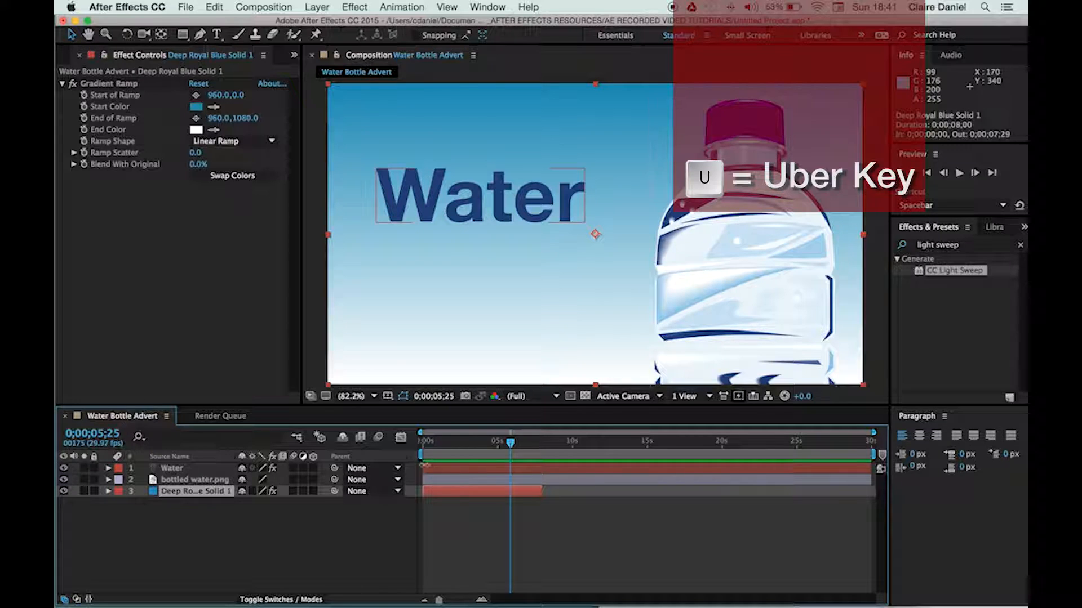
click(448, 469)
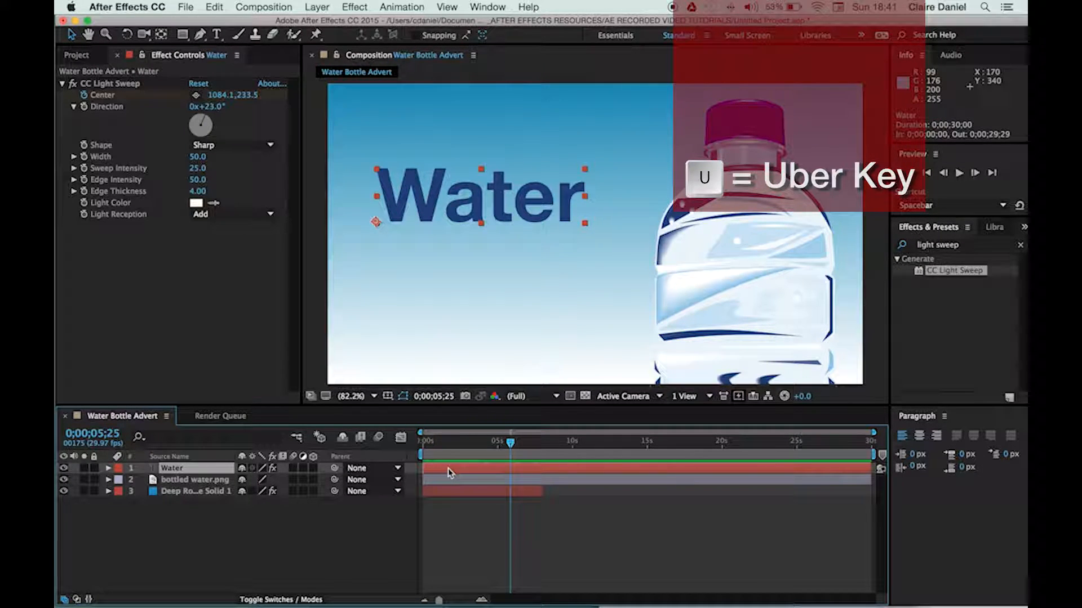
key(u)
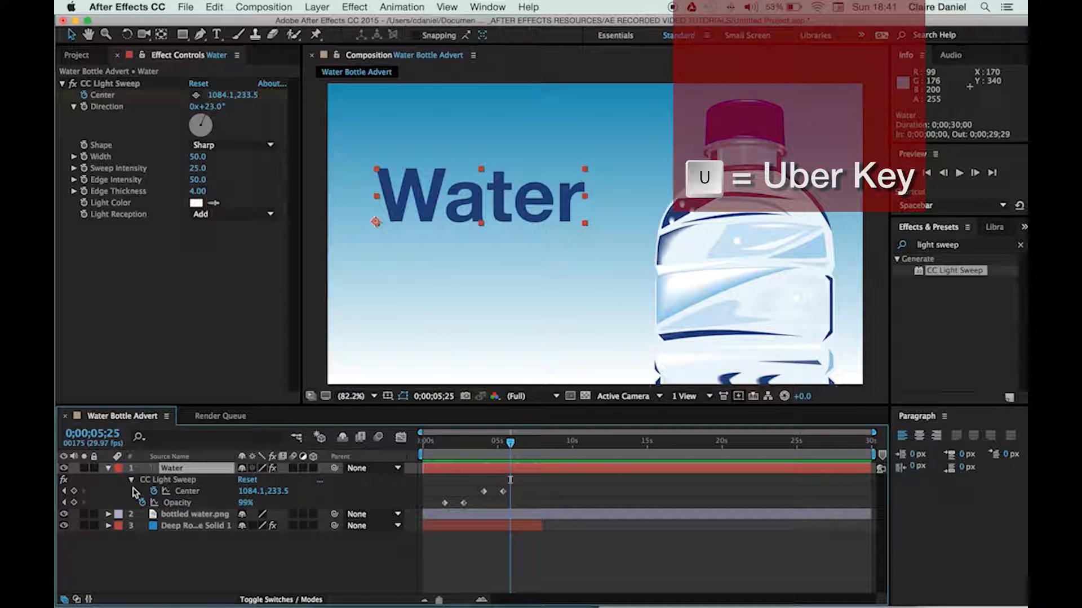
Step: Expand the Water layer's full property list and examine its Transform and CC Light Sweep keyframes
click(109, 469)
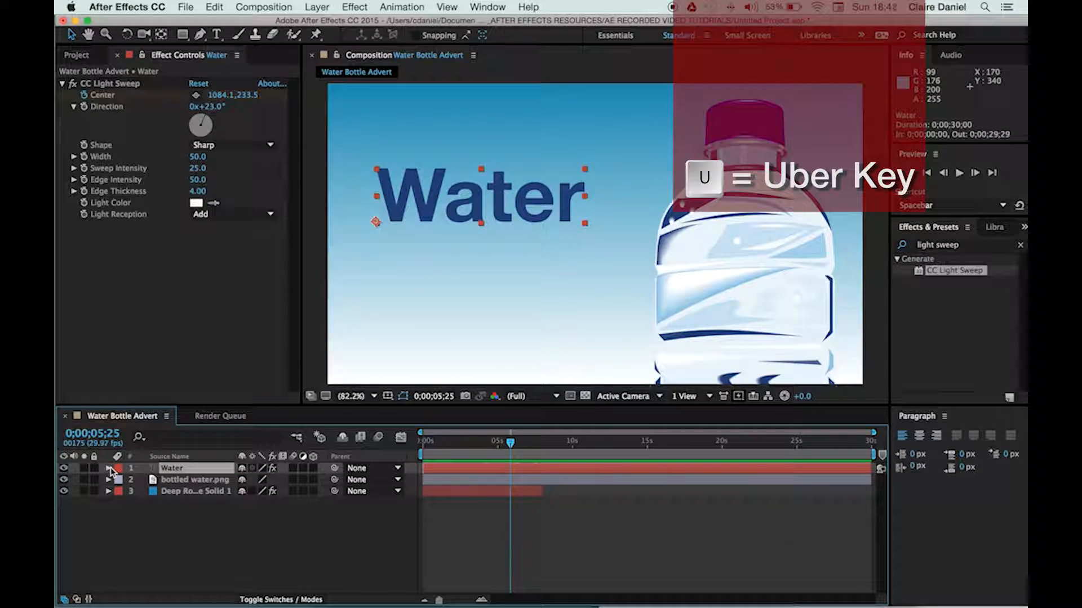
click(109, 468)
click(131, 503)
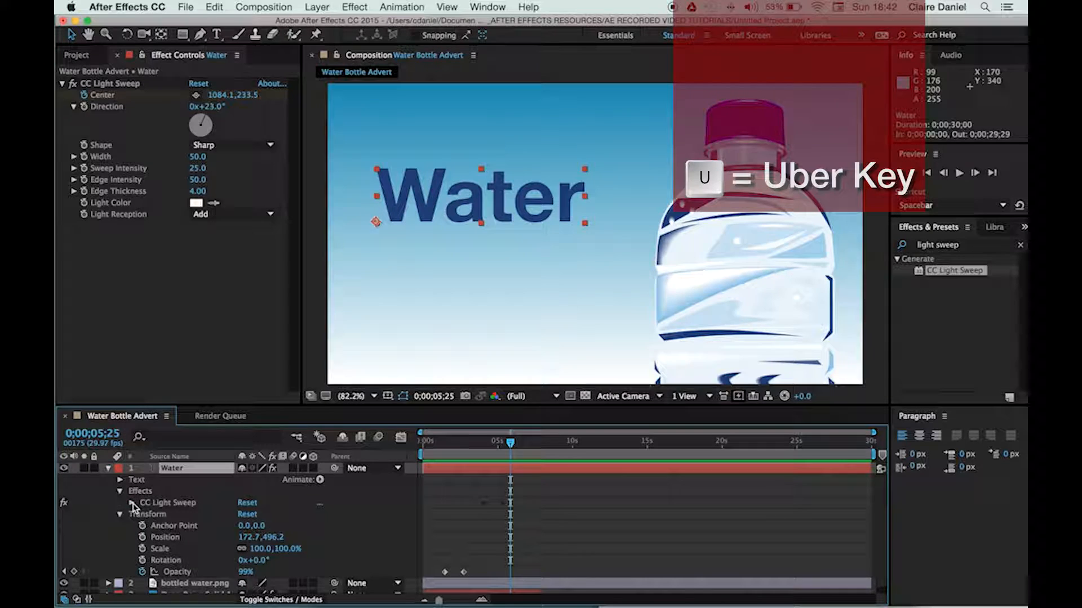
click(132, 503)
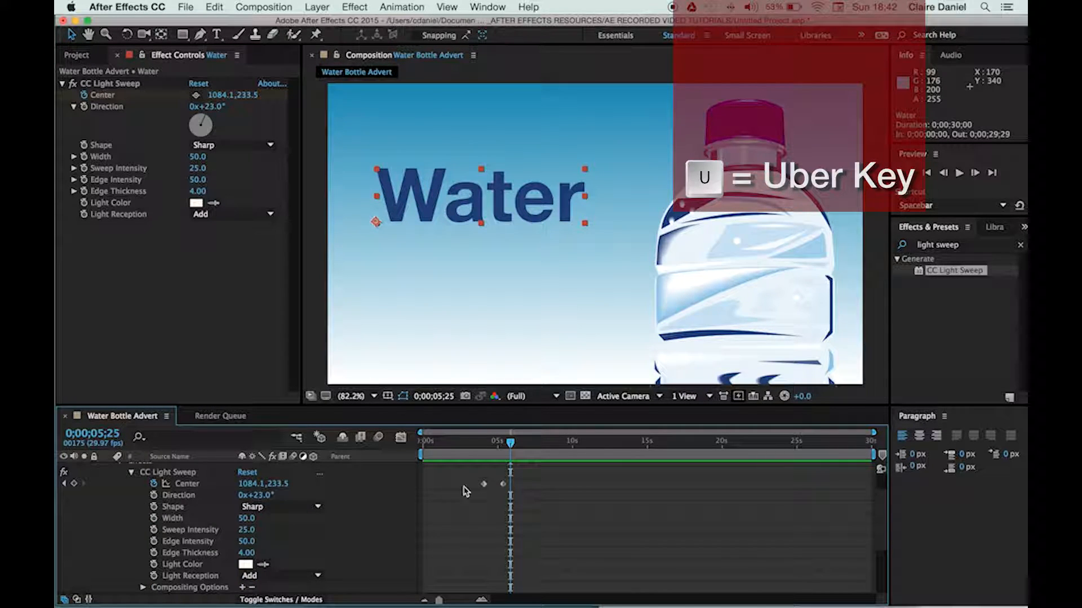
click(131, 472)
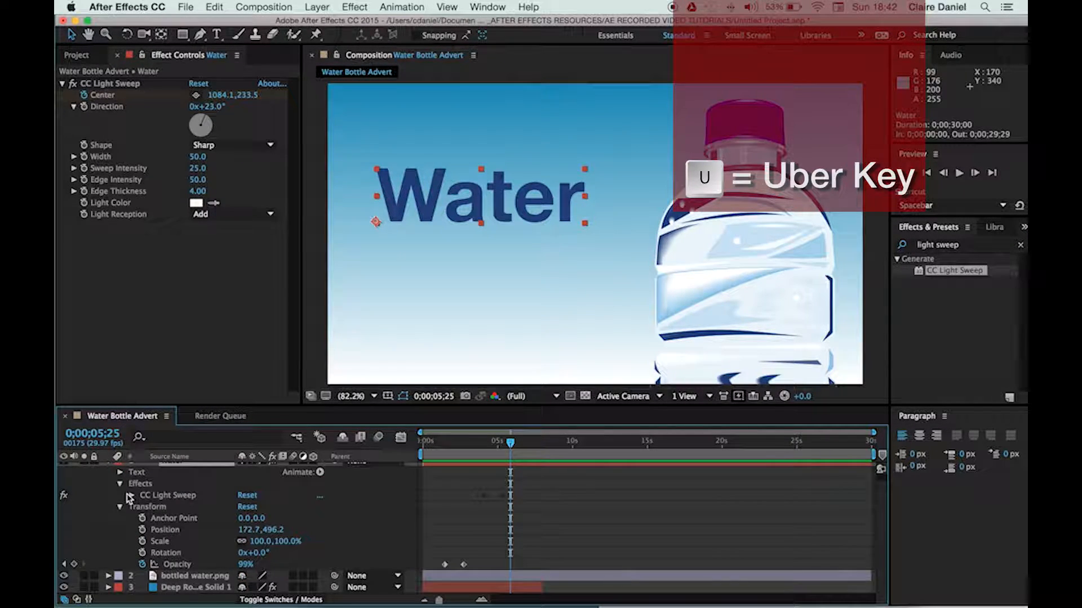
Step: Reveal only the Water layer's keyframed properties again, examine the first Opacity keyframe, and collapse the layer
click(109, 469)
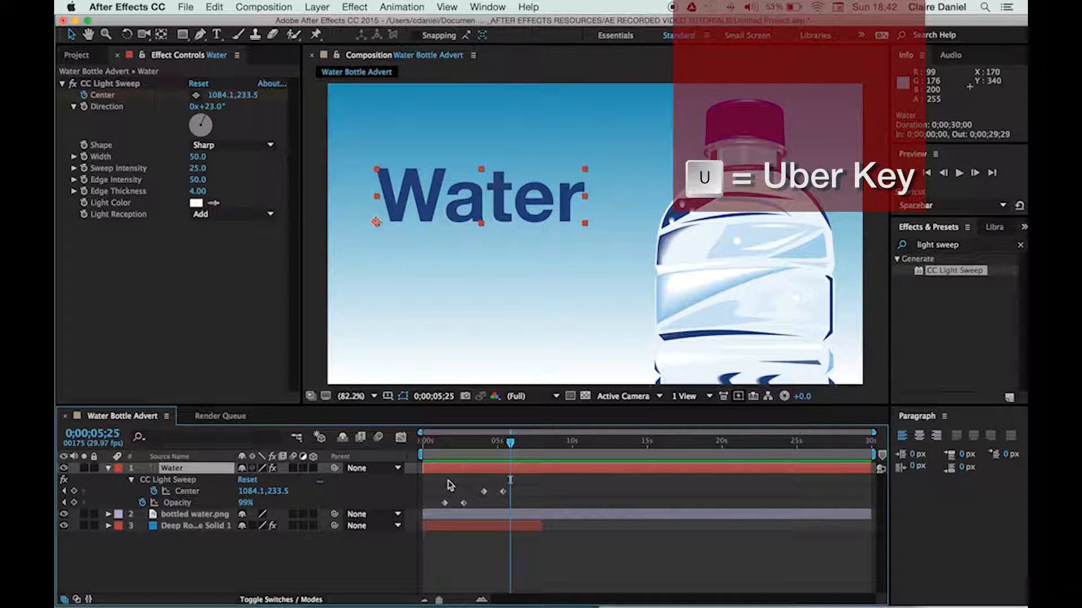
mouse_move(446, 504)
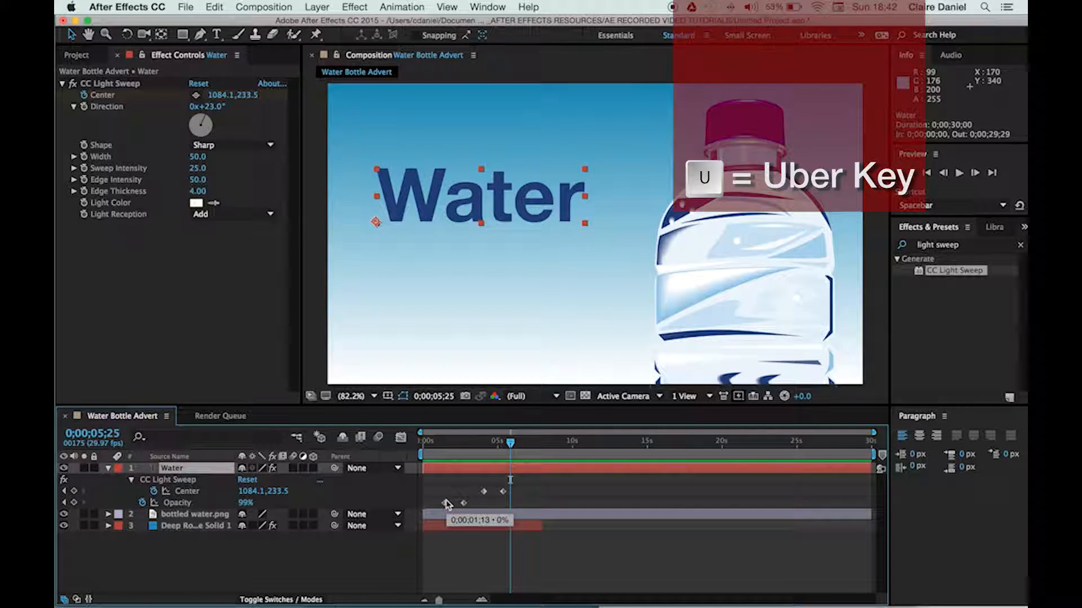
click(108, 469)
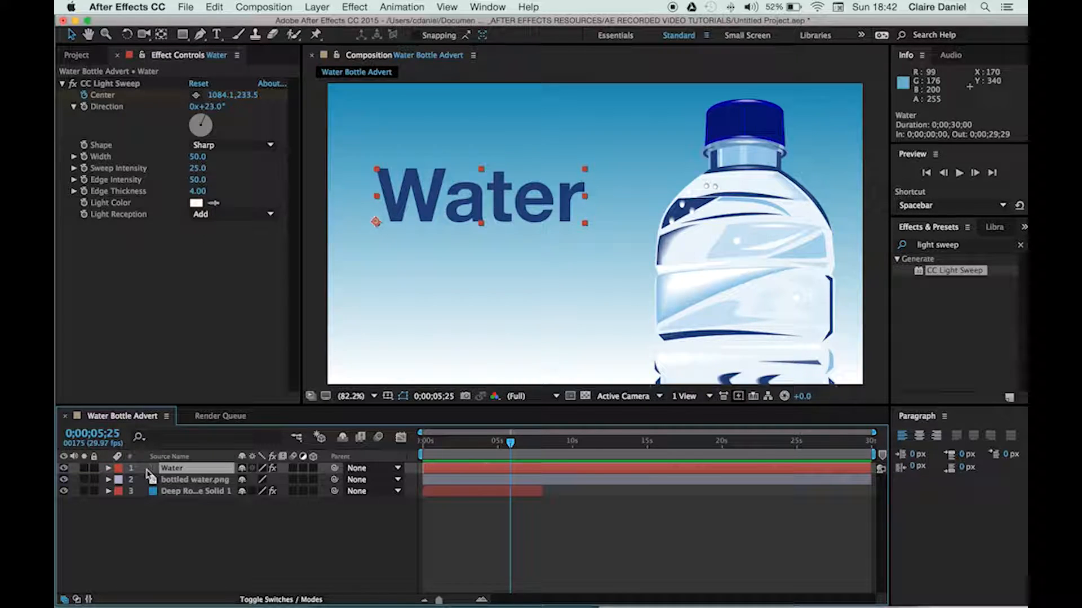
Step: Show the Water layer's Position property, switch to its Scale property, and collapse the layer again
key(p)
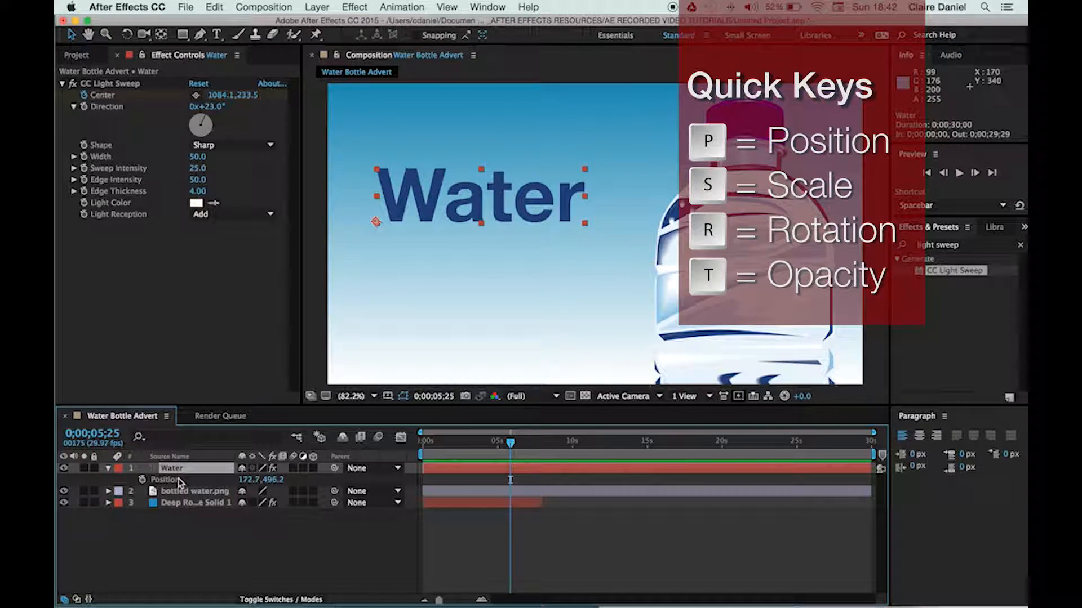
key(s)
key(s)
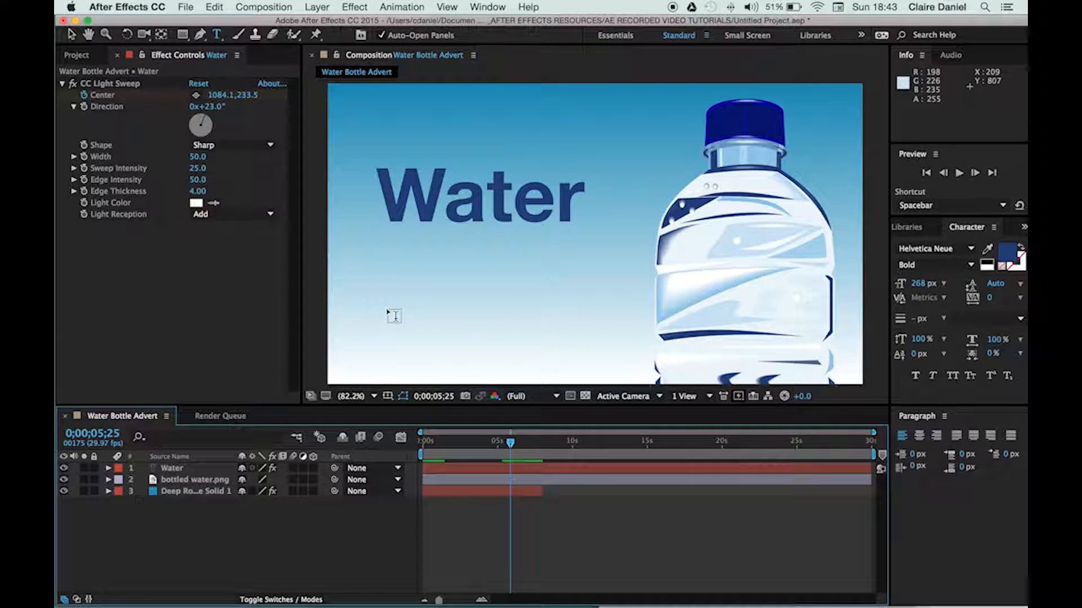
Step: Add a new text layer reading "is essential" below the Water title
click(387, 307)
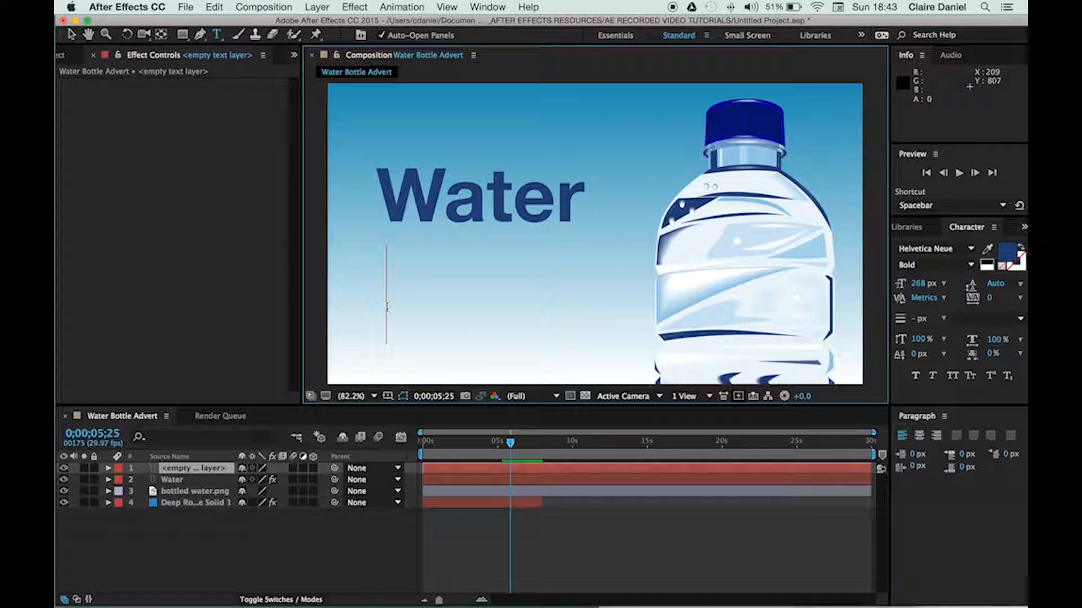
text(is)
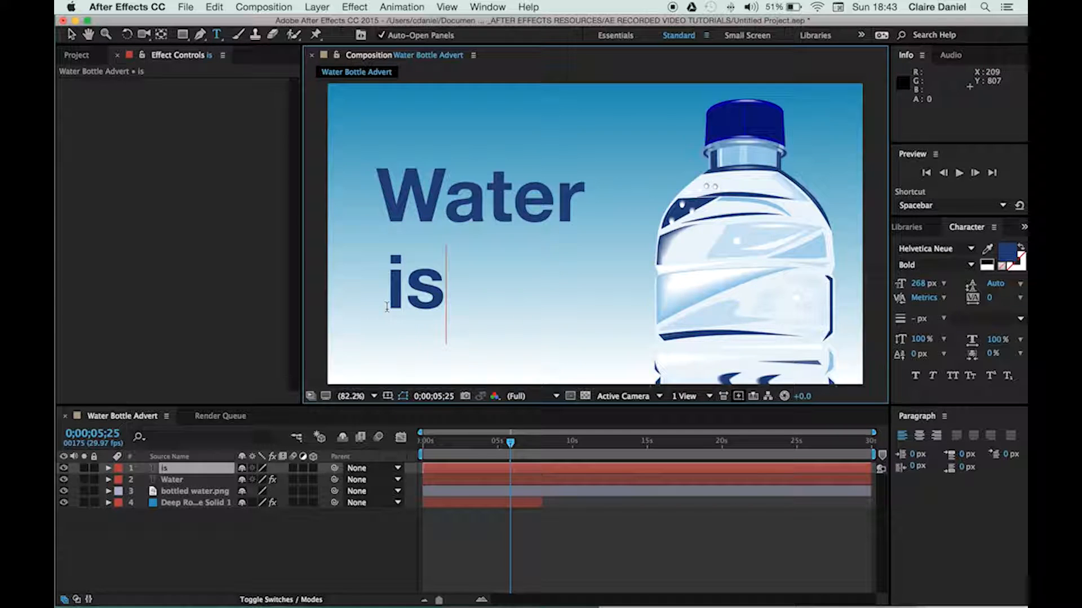
text( essential)
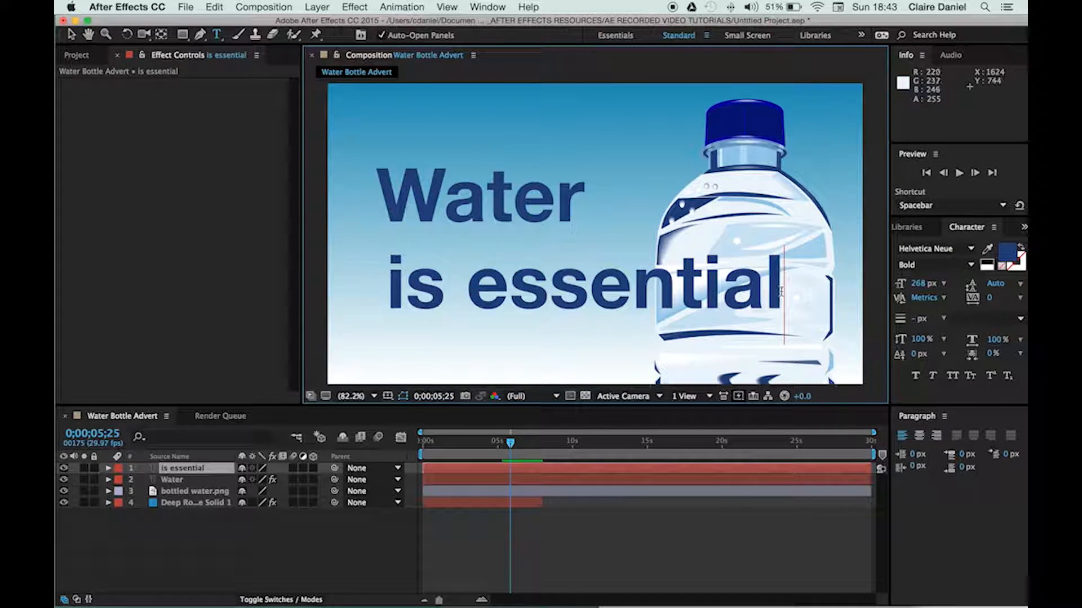
Step: Restyle the whole "is essential" text as Helvetica Neue Thin at 149 px
drag(786, 285, 374, 283)
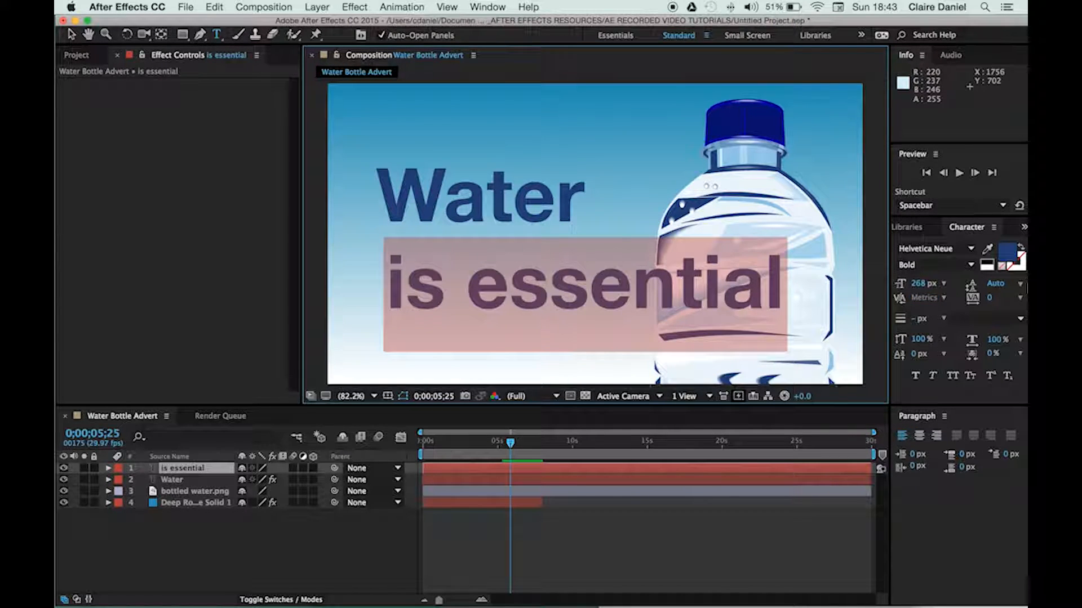
click(933, 265)
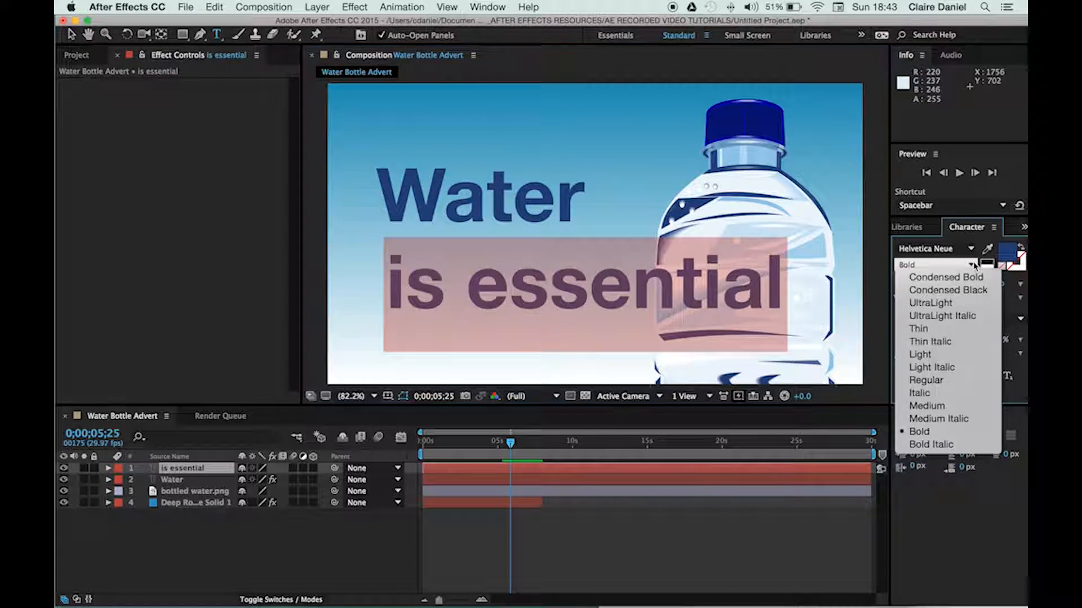
click(929, 328)
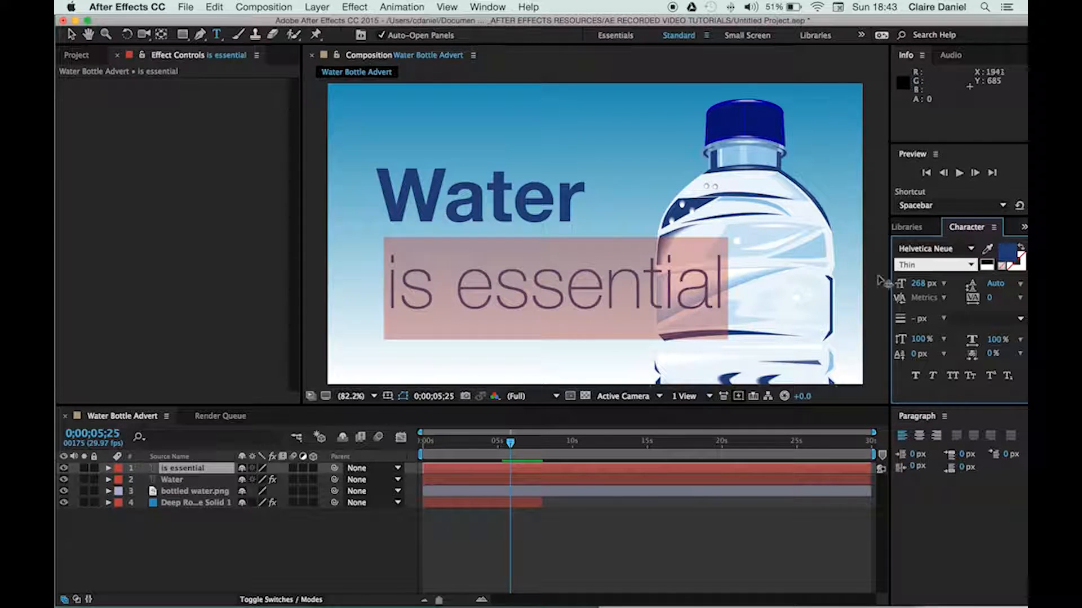
drag(917, 284, 828, 276)
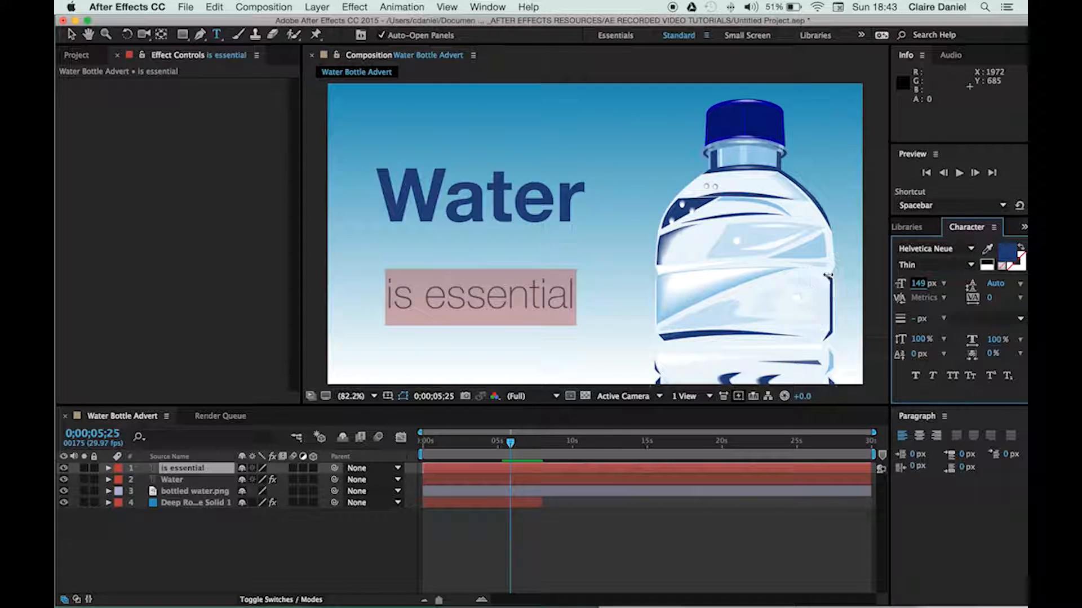
Step: Move the "is essential" text up so it sits directly beneath the Water title, and deselect it
click(70, 34)
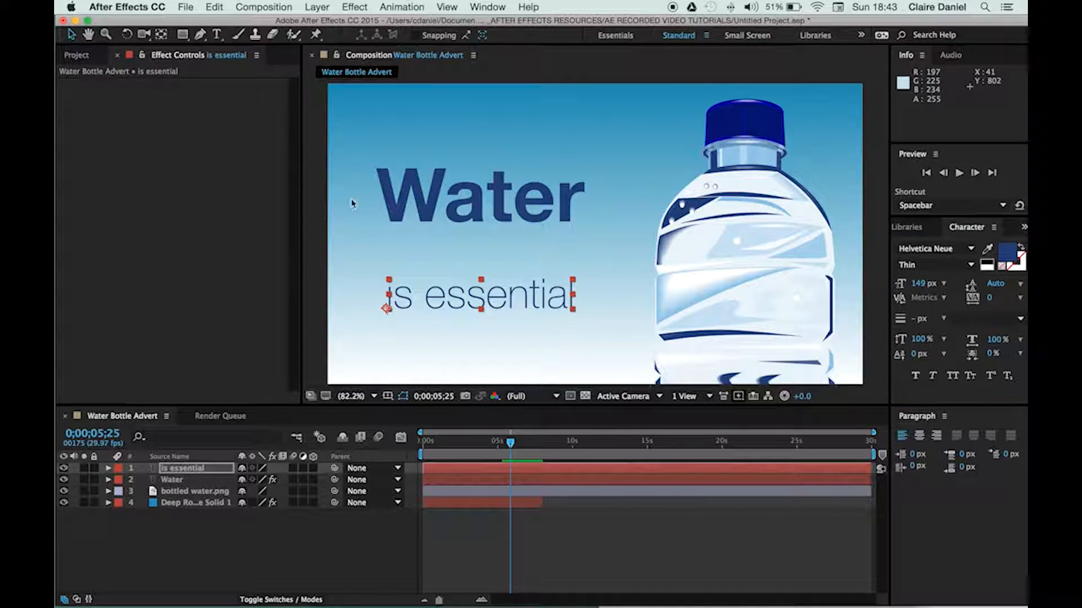
drag(447, 299, 443, 255)
click(373, 539)
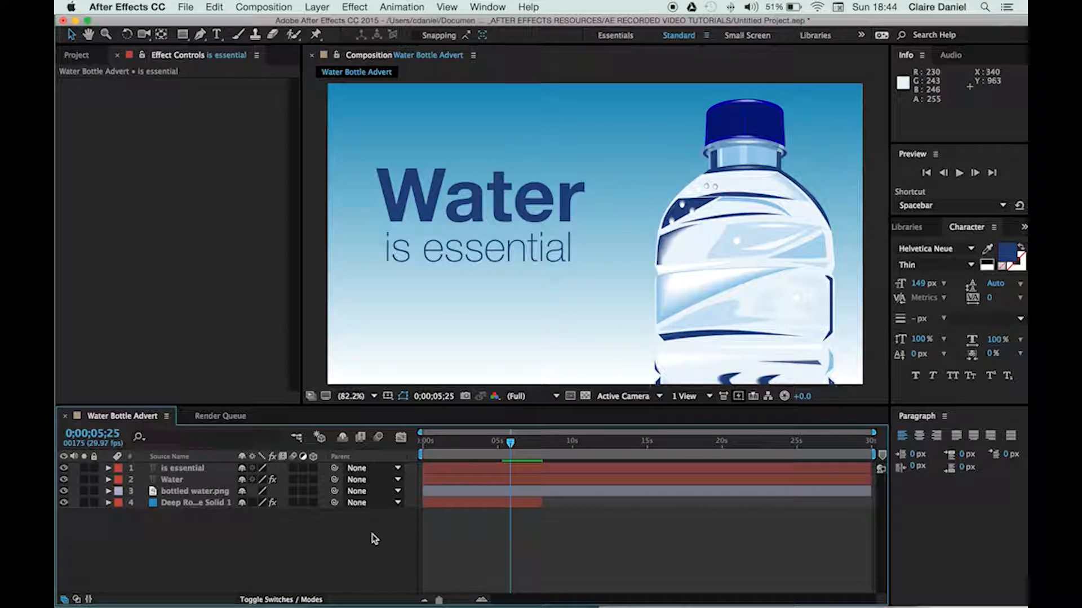
Step: Trim the start of the "is essential" layer to about 0;00;03;07, just after the Water title has faded in, and preview it
click(510, 446)
drag(510, 446, 451, 434)
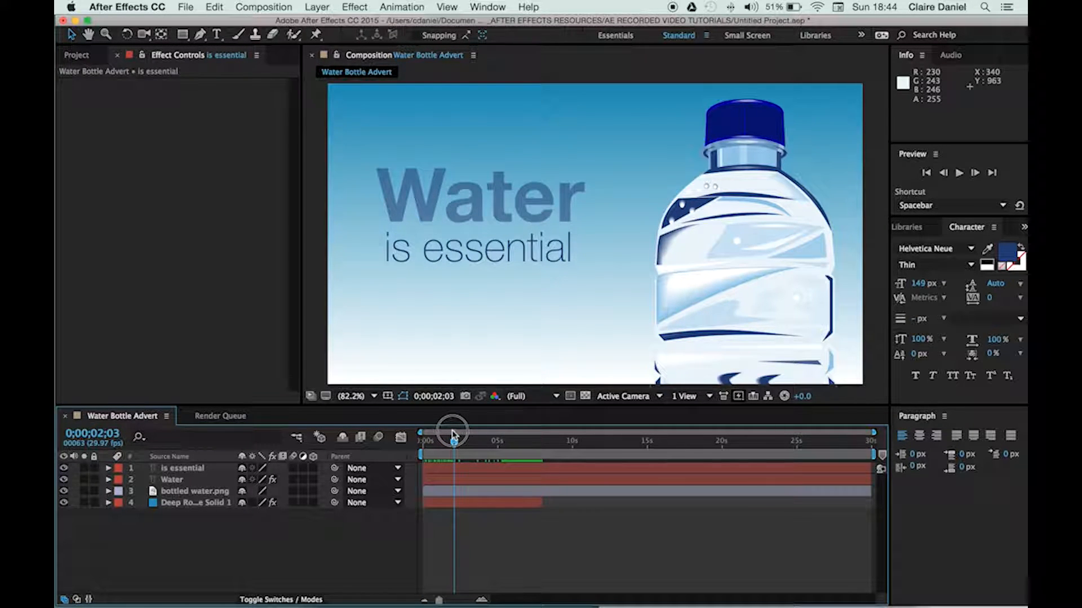
mouse_move(454, 437)
mouse_down()
mouse_move(476, 438)
mouse_move(441, 438)
mouse_move(469, 436)
mouse_up()
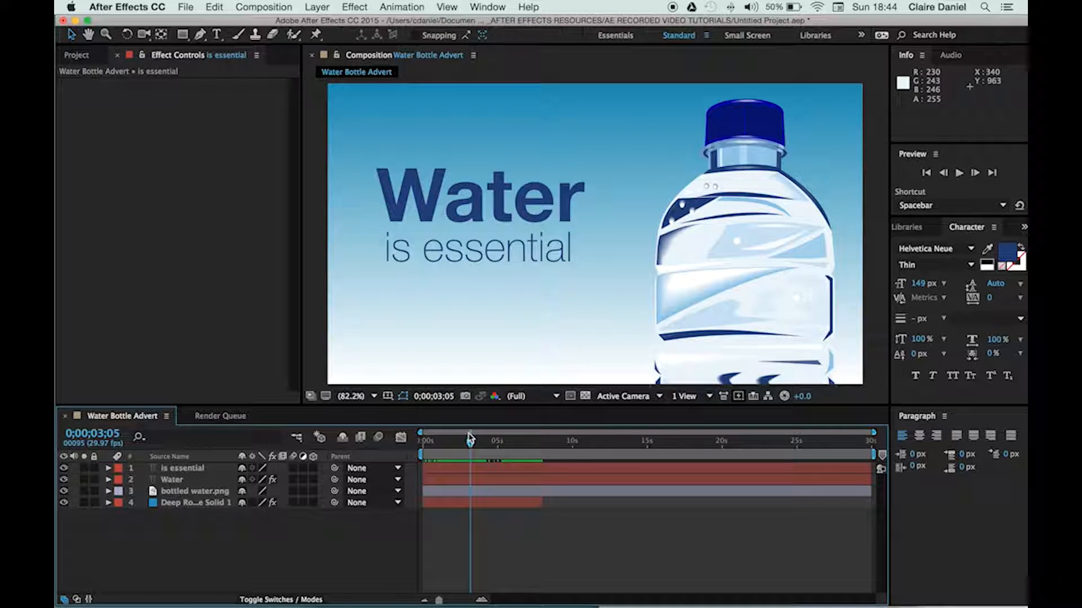
click(477, 483)
click(459, 471)
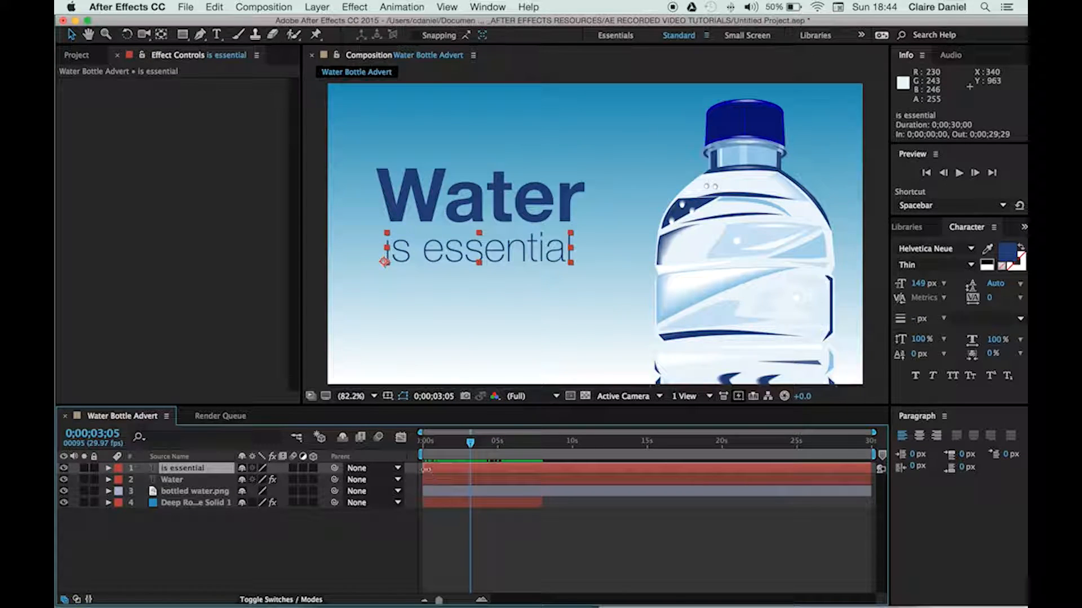
drag(424, 468, 445, 444)
key(space)
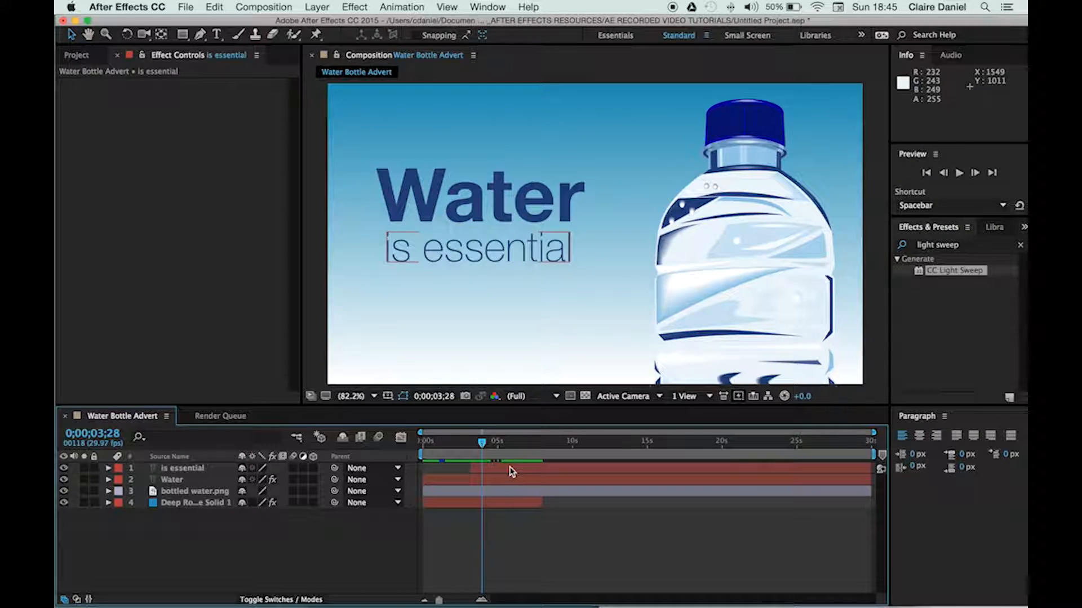
Step: Select the "is essential" layer and search the effects and presets for "fade"
click(510, 467)
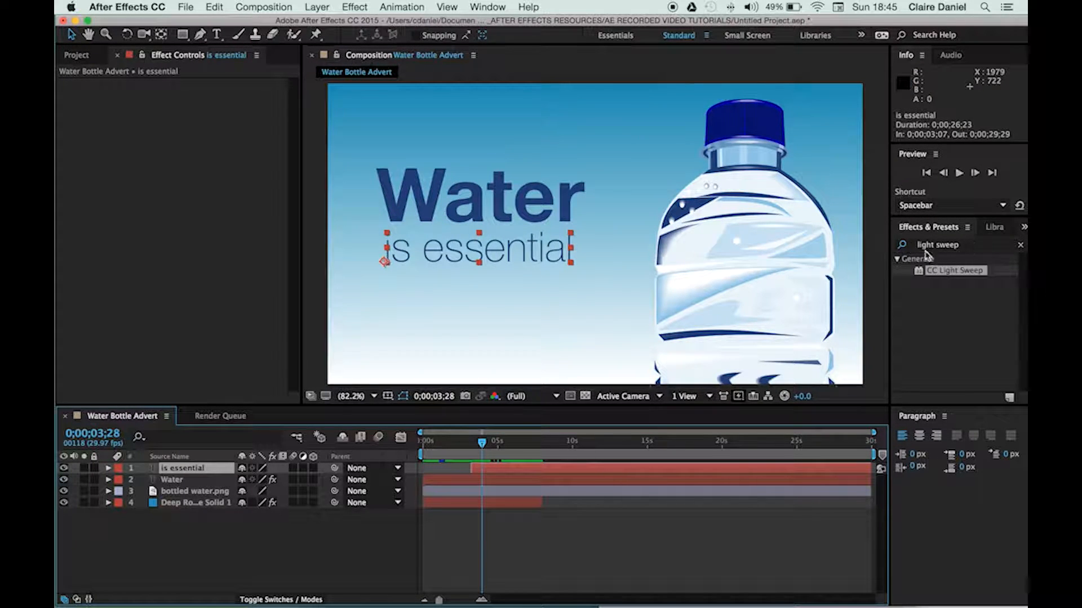
click(977, 250)
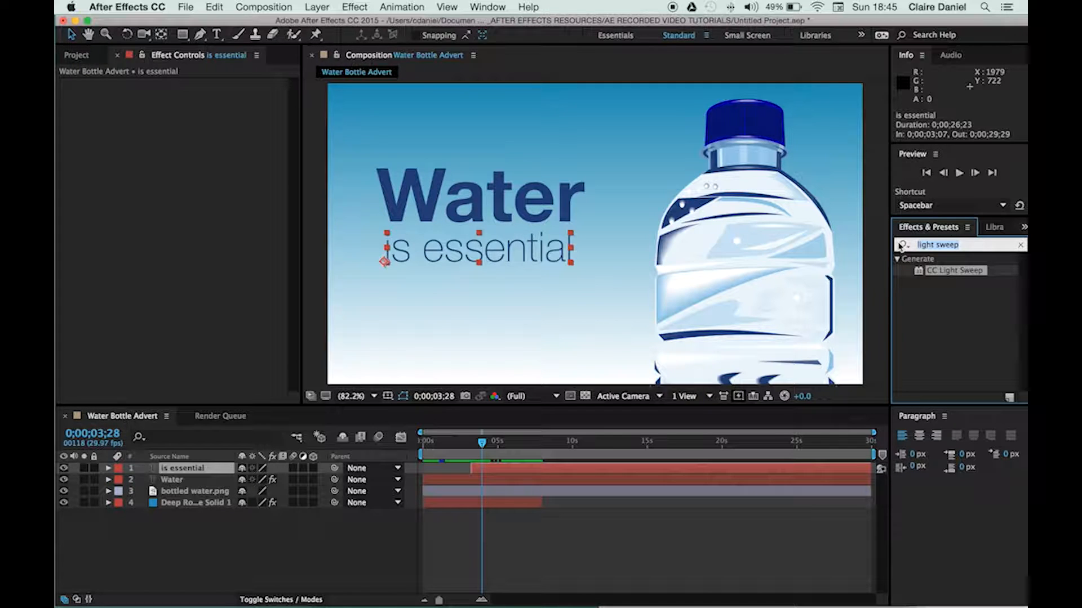
text(fade)
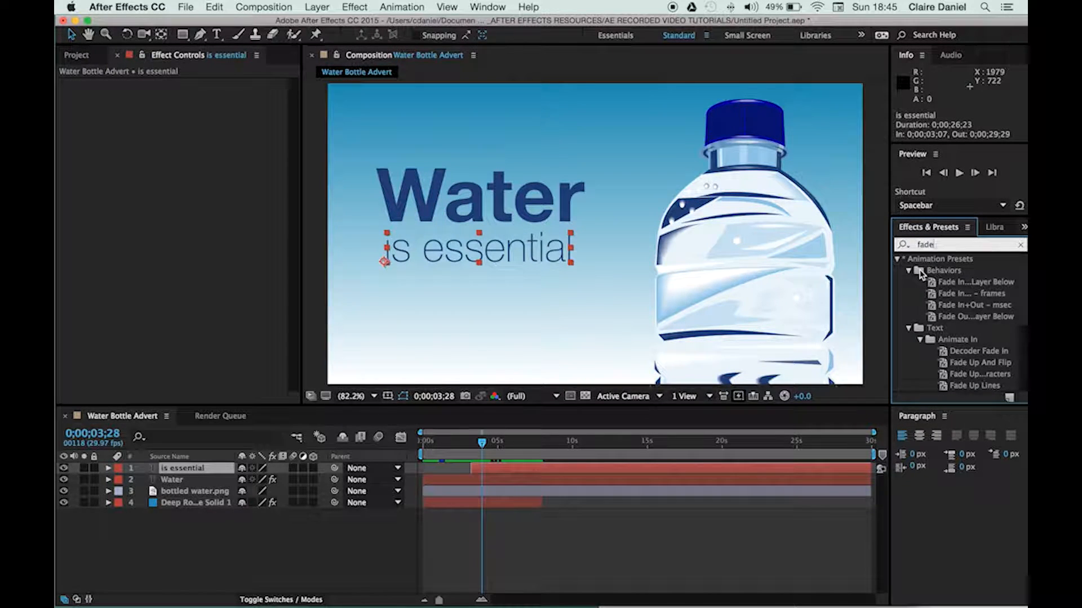
Step: Apply the Fade Up Characters text preset to the "is essential" layer and preview the composition from the start
scroll(920, 355, down, 1)
scroll(920, 355, down, 1)
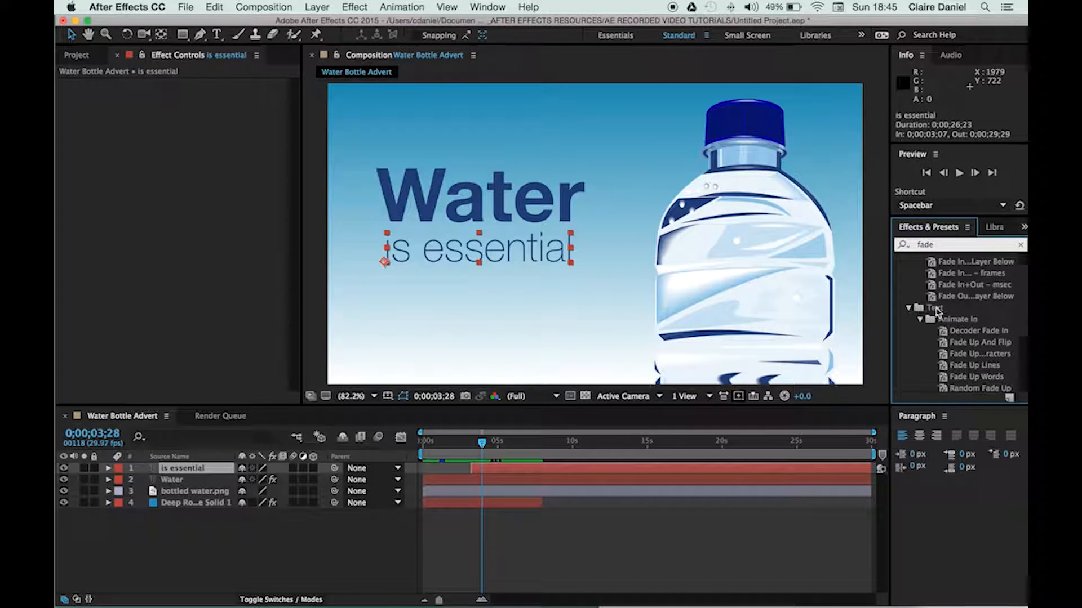
scroll(930, 329, down, 4)
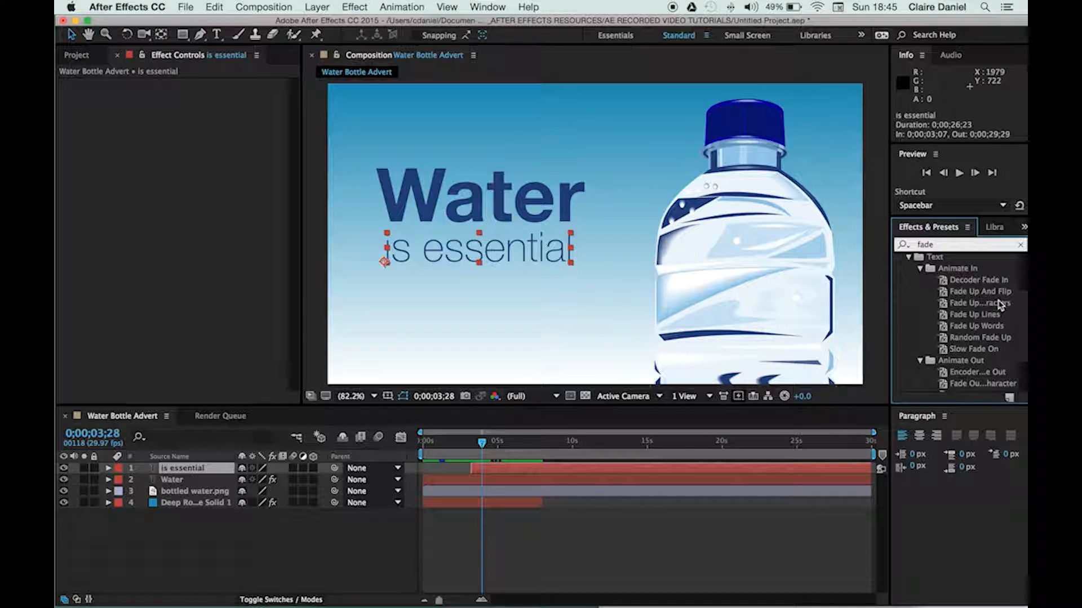
click(970, 304)
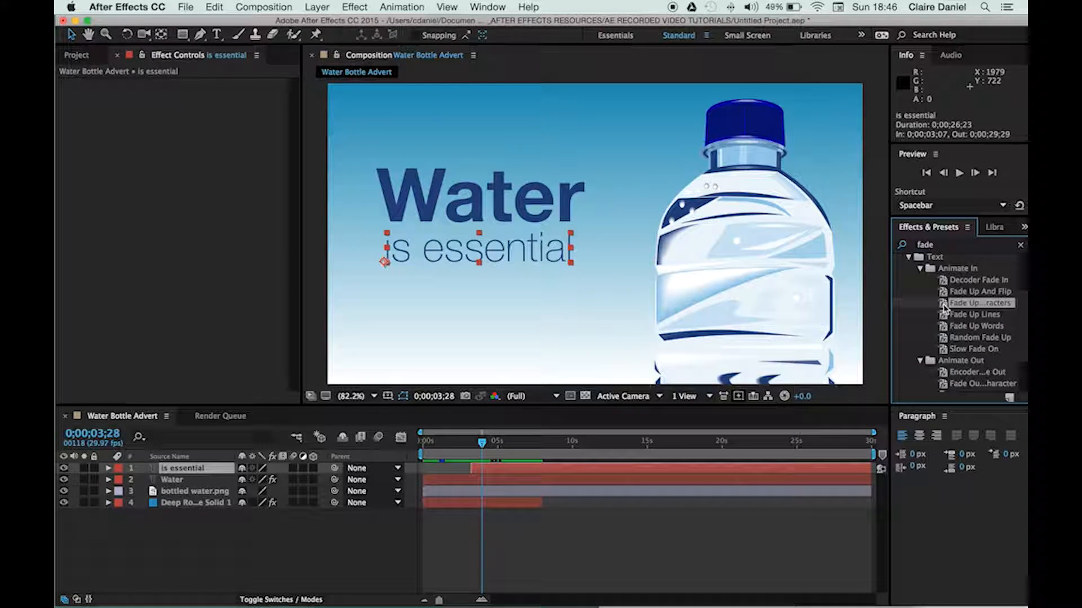
drag(944, 309, 515, 433)
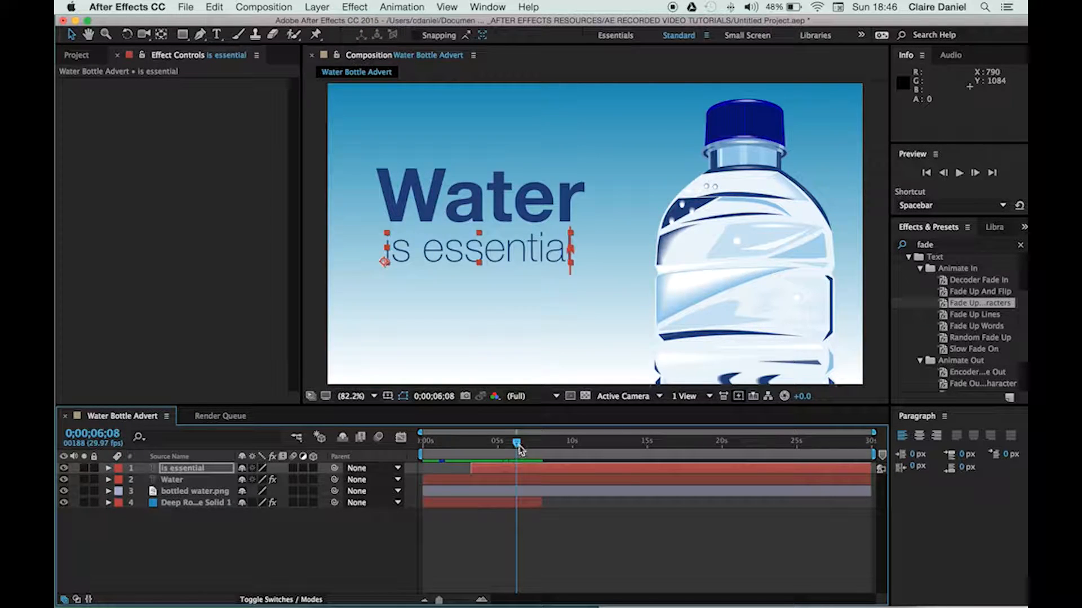
drag(520, 449, 421, 441)
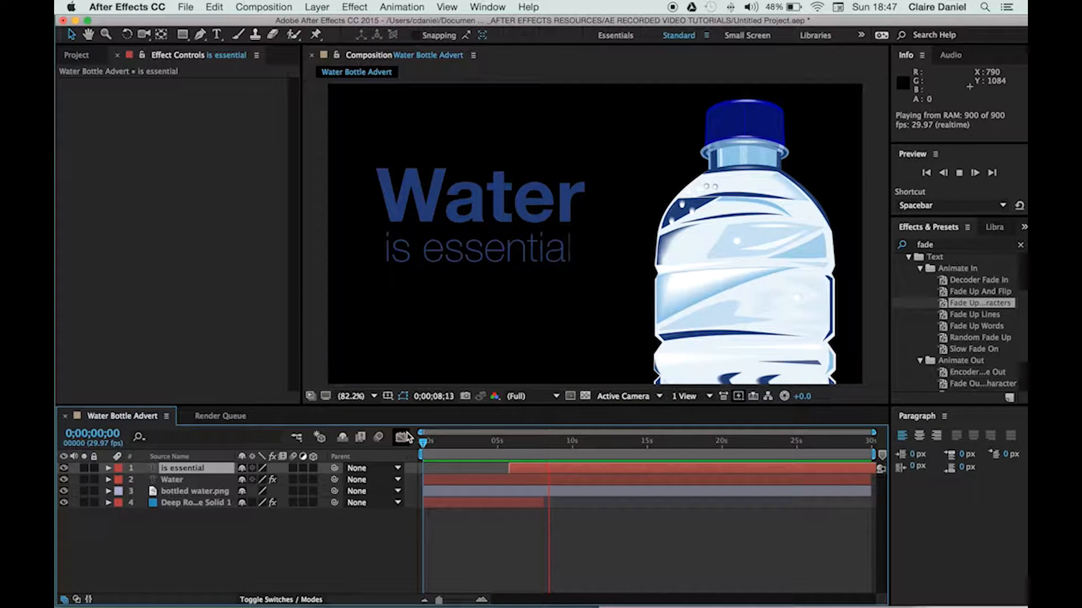
key(space)
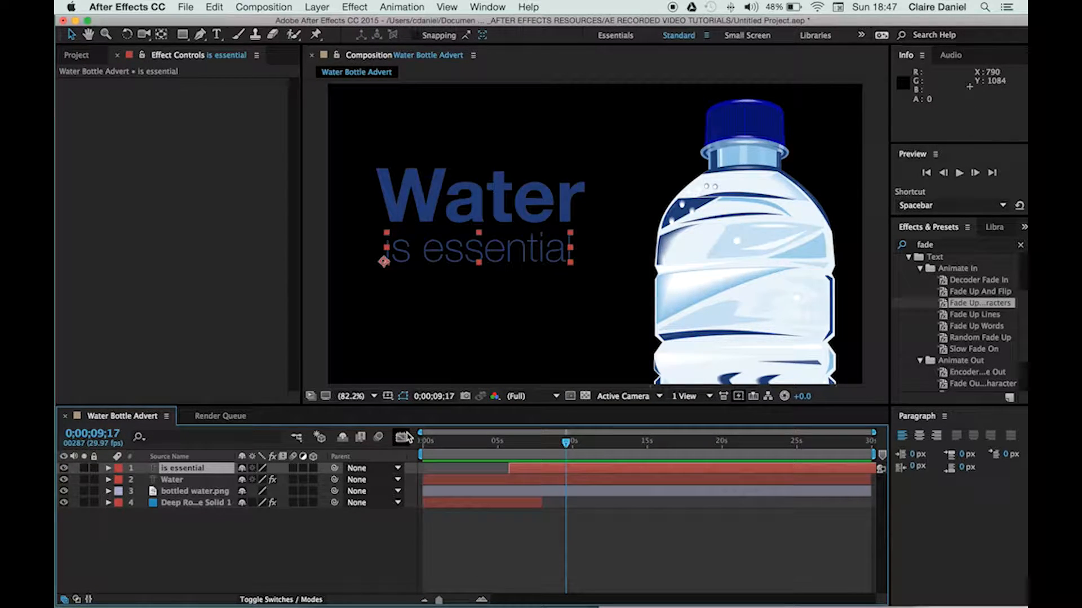
Step: Extend the end of the Deep Royal Blue Solid 1 background layer to about 0;00;25;02
click(541, 503)
drag(543, 503, 792, 501)
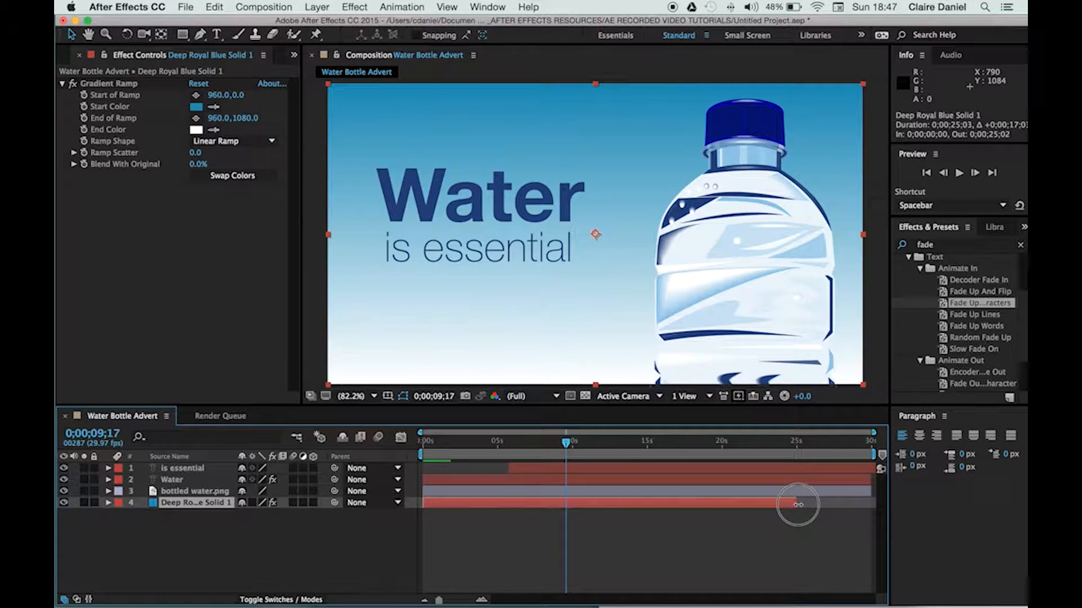
click(615, 537)
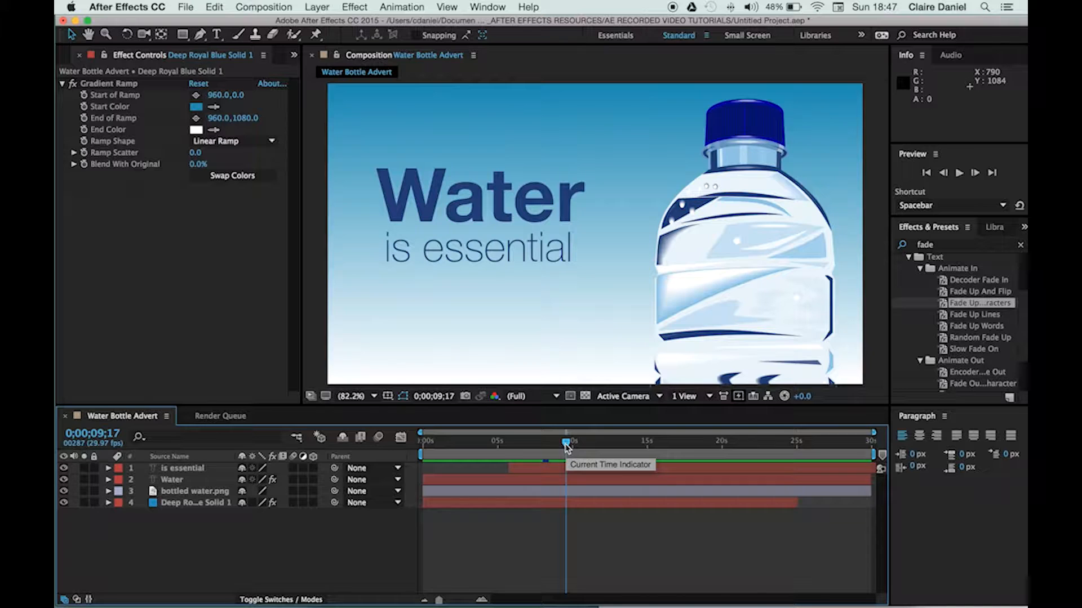
Step: Reveal the layers' keyframes and move both Range Selector Start keyframes of "is essential" earlier, with the first at 0;00;05;26
click(543, 471)
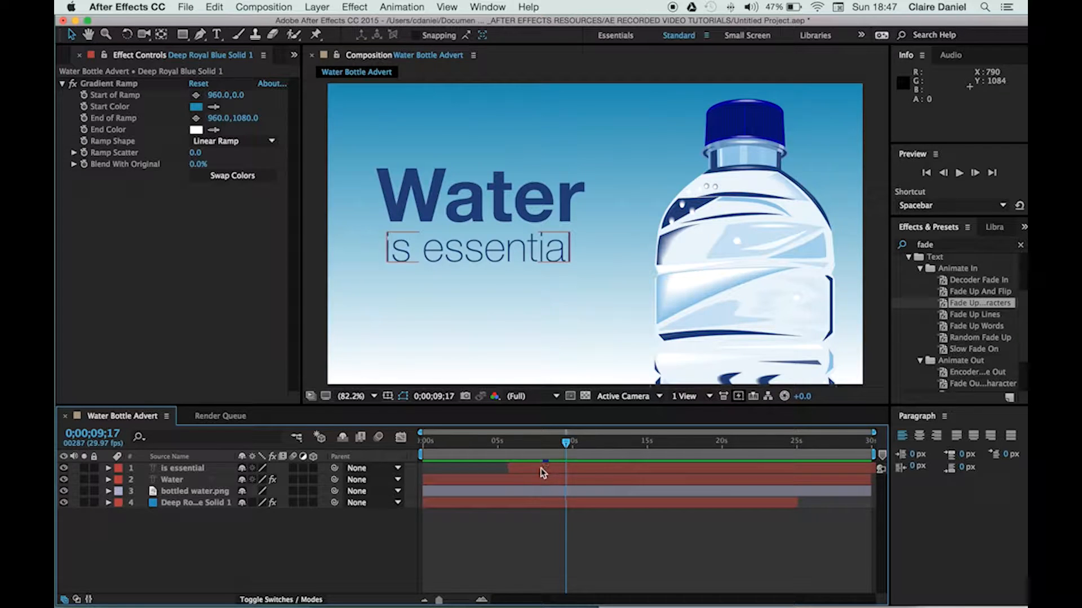
key(u)
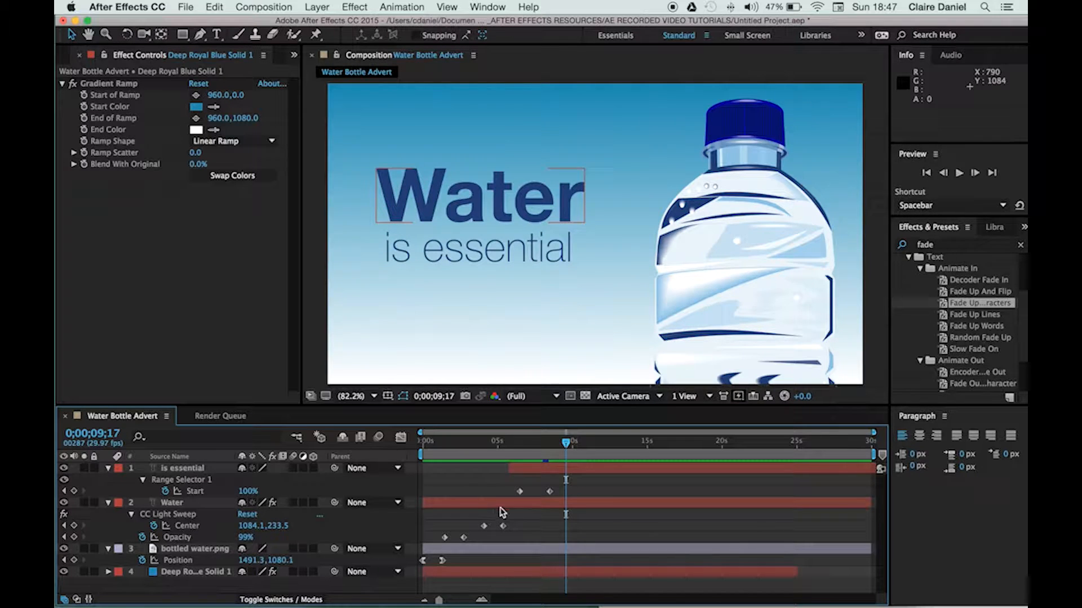
mouse_move(507, 506)
mouse_down()
mouse_move(552, 473)
mouse_move(511, 495)
mouse_up()
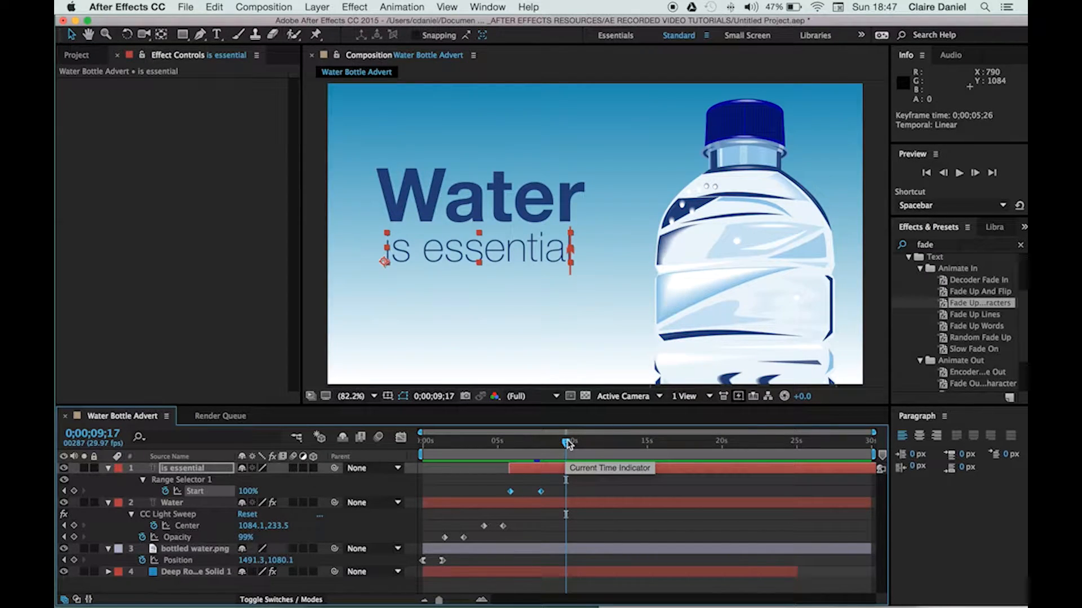